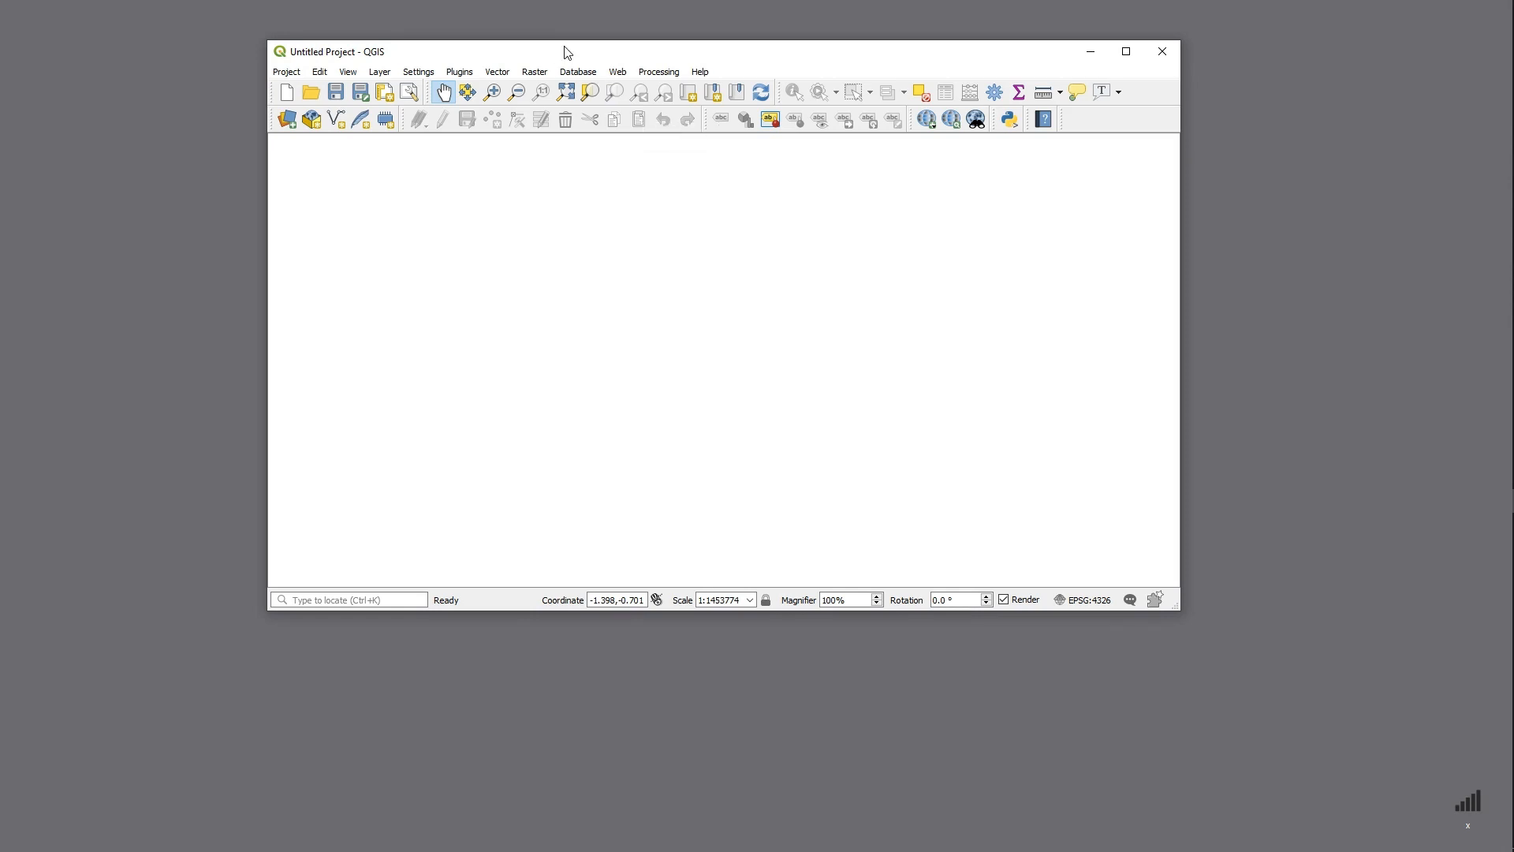
Step: Move the QGIS window out of the way and open the gpx folder on the desktop to view its contents
drag(566, 48, 547, 352)
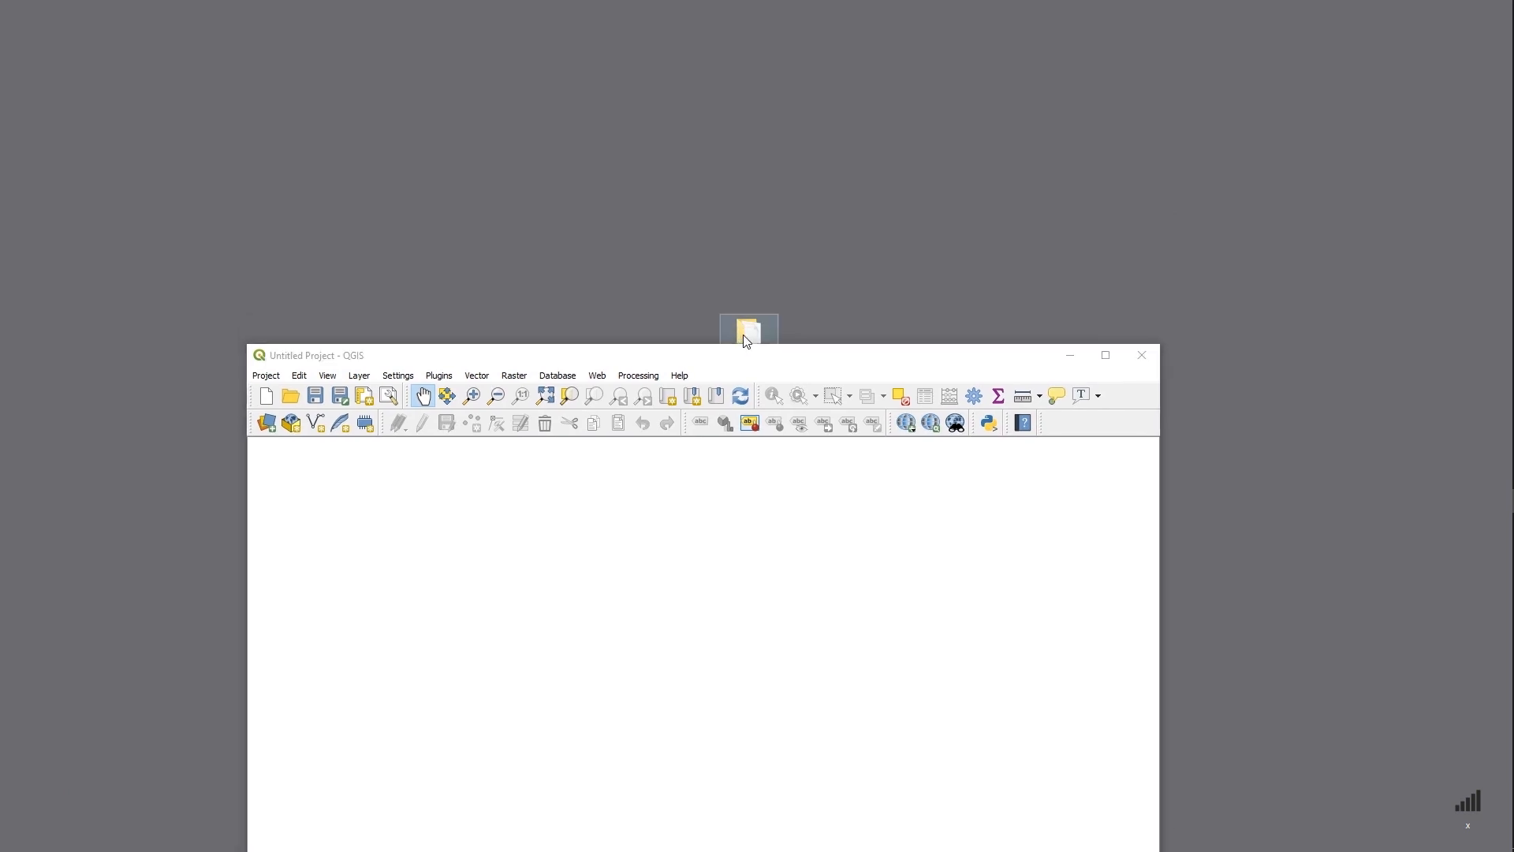
drag(750, 332, 601, 219)
double_click(576, 186)
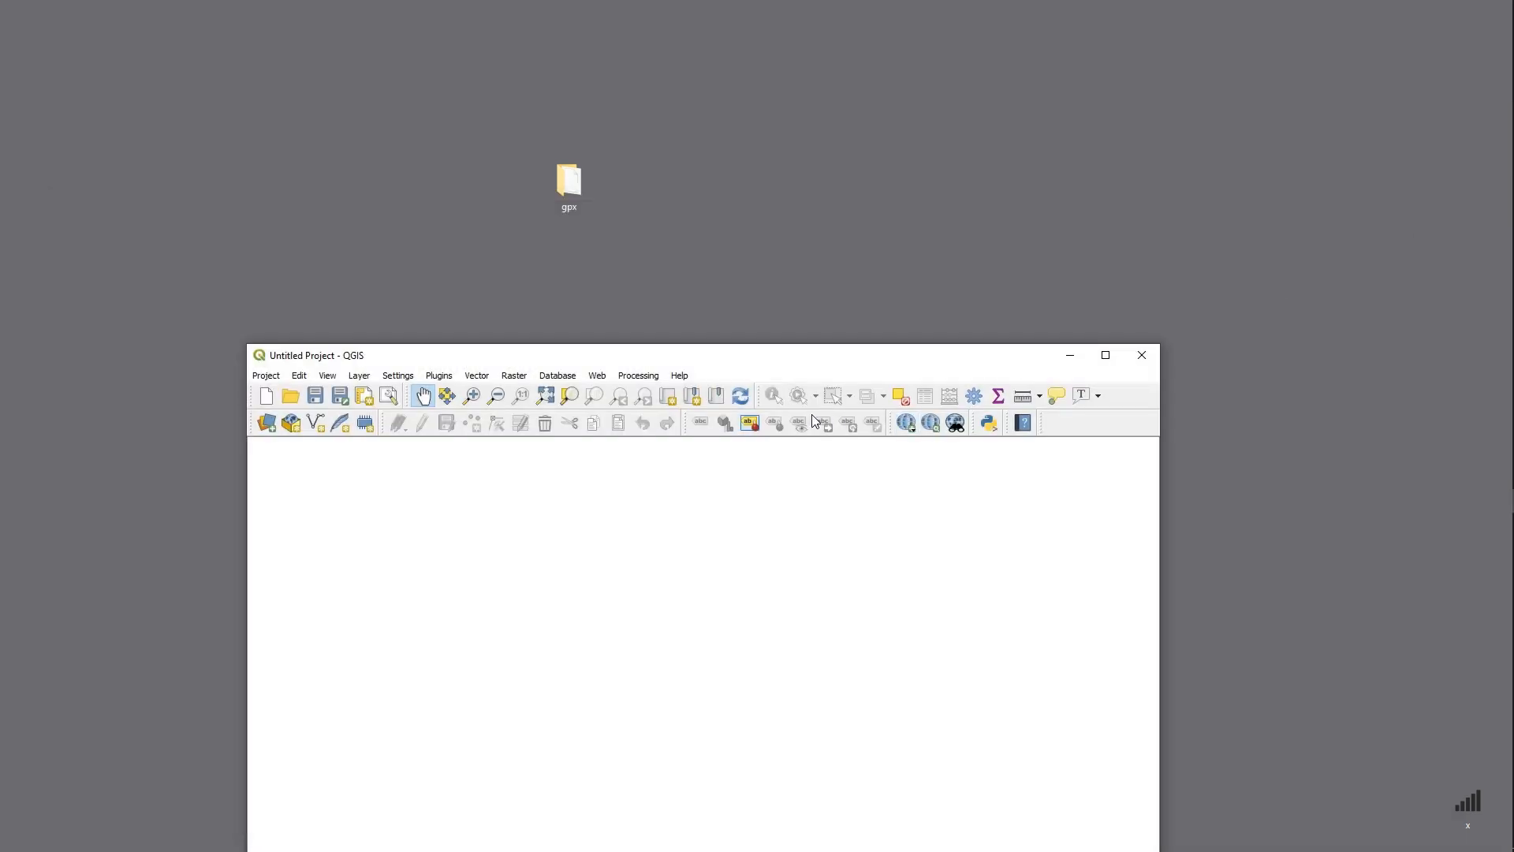
Step: Move the QGIS window back up over the desktop and enlarge it
drag(794, 352, 817, 138)
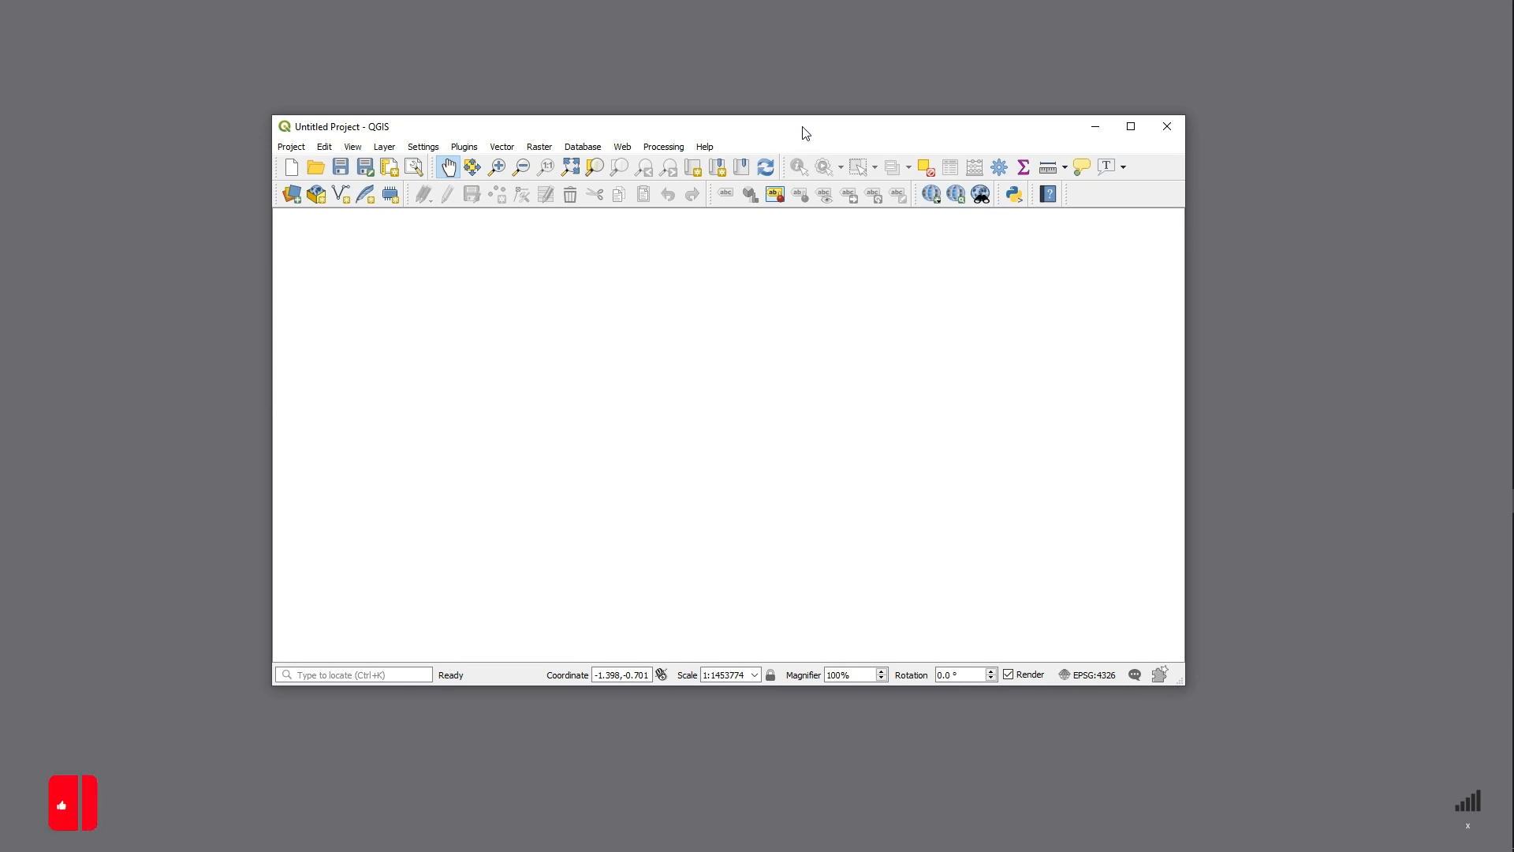
drag(717, 132, 562, 92)
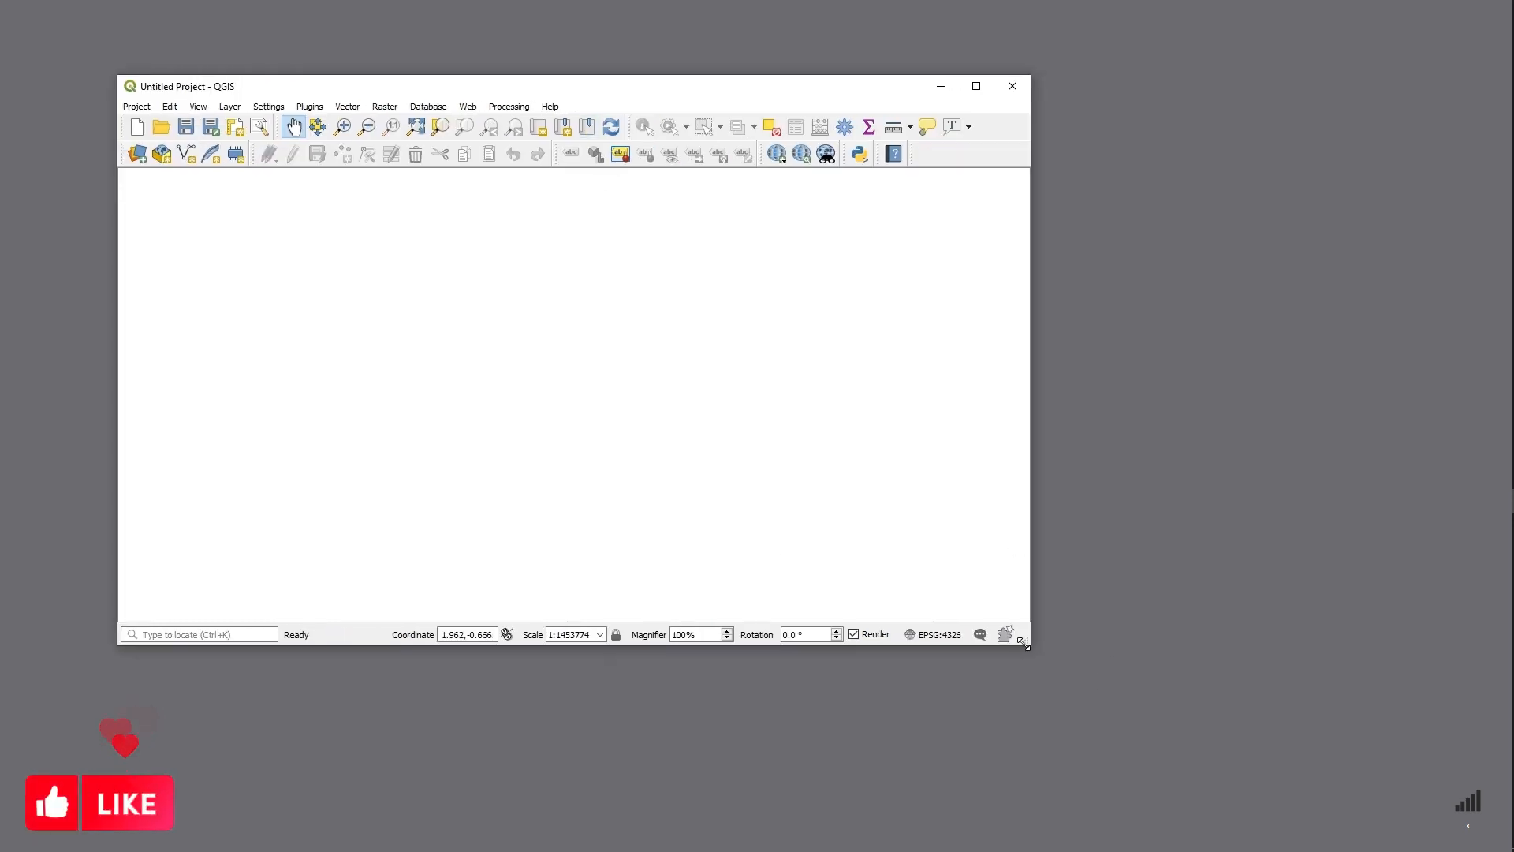
drag(1029, 644, 1206, 785)
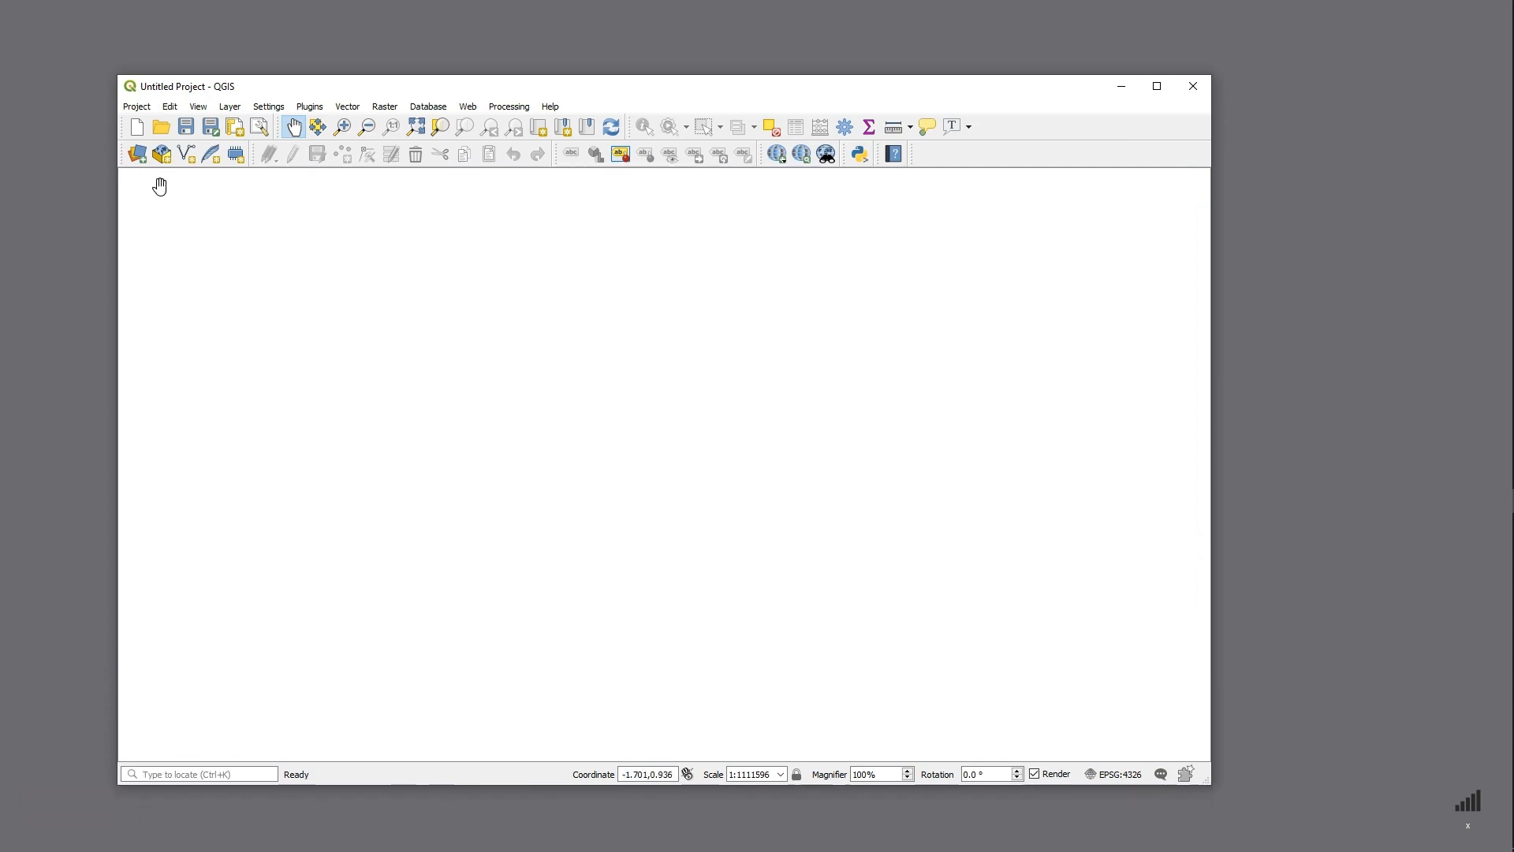
drag(297, 84, 369, 123)
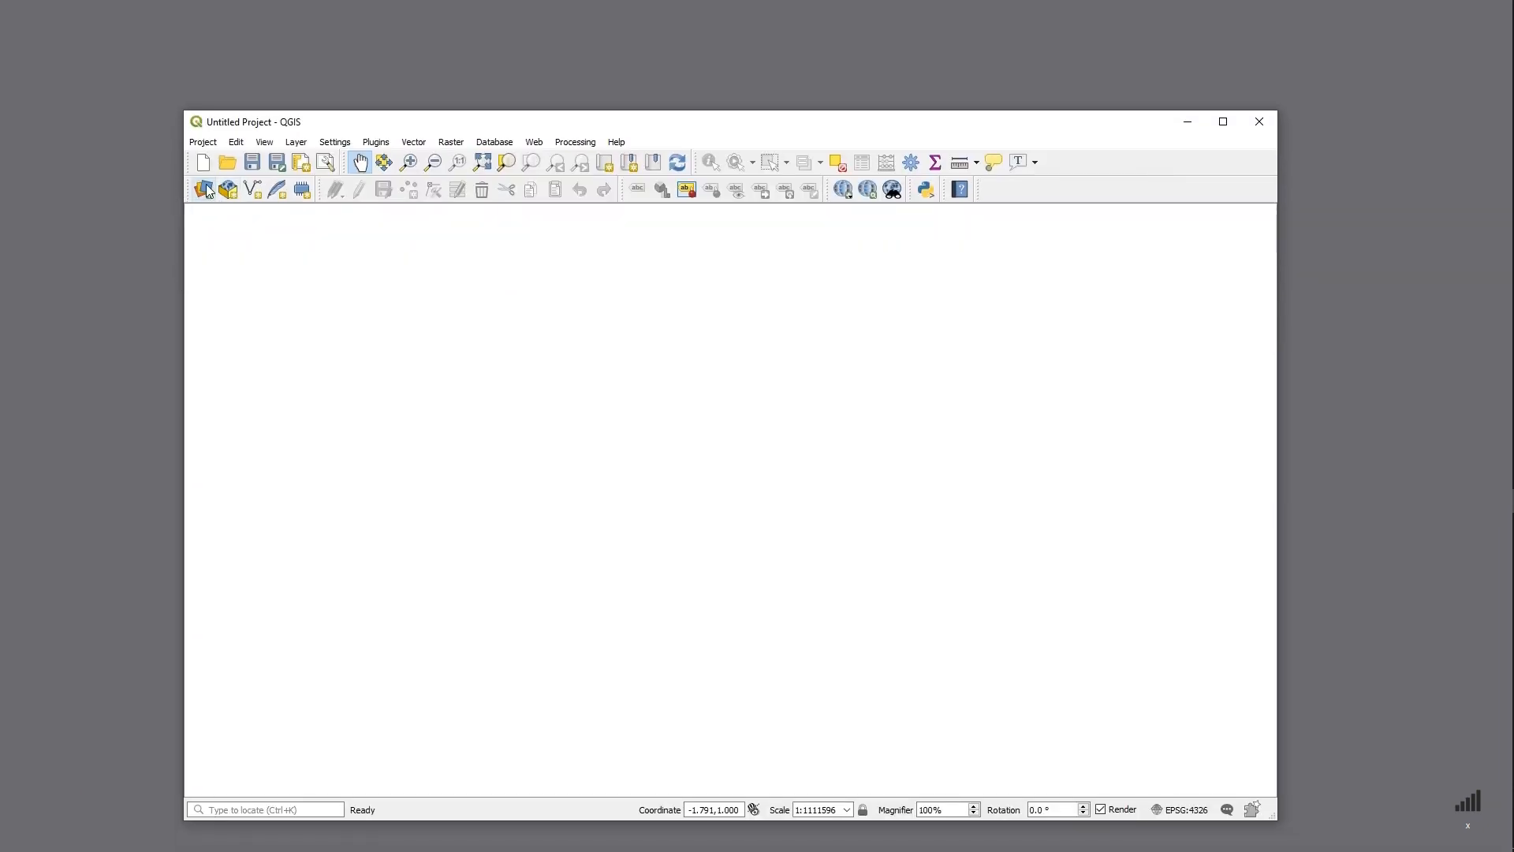
Step: Select map.gpx from the desktop's gpx folder as the source file for a new vector layer
click(206, 191)
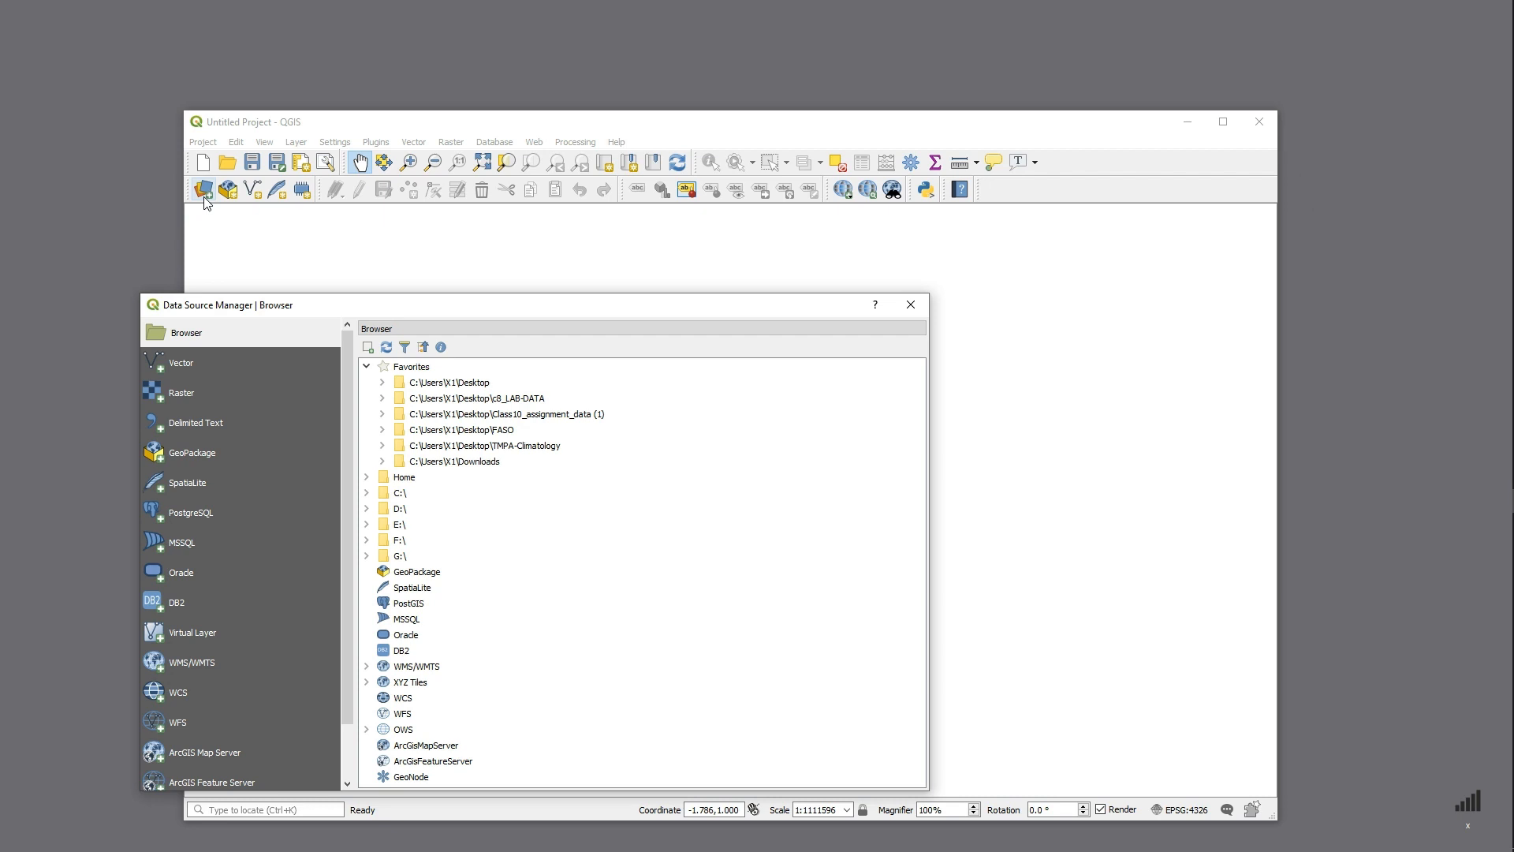
click(184, 369)
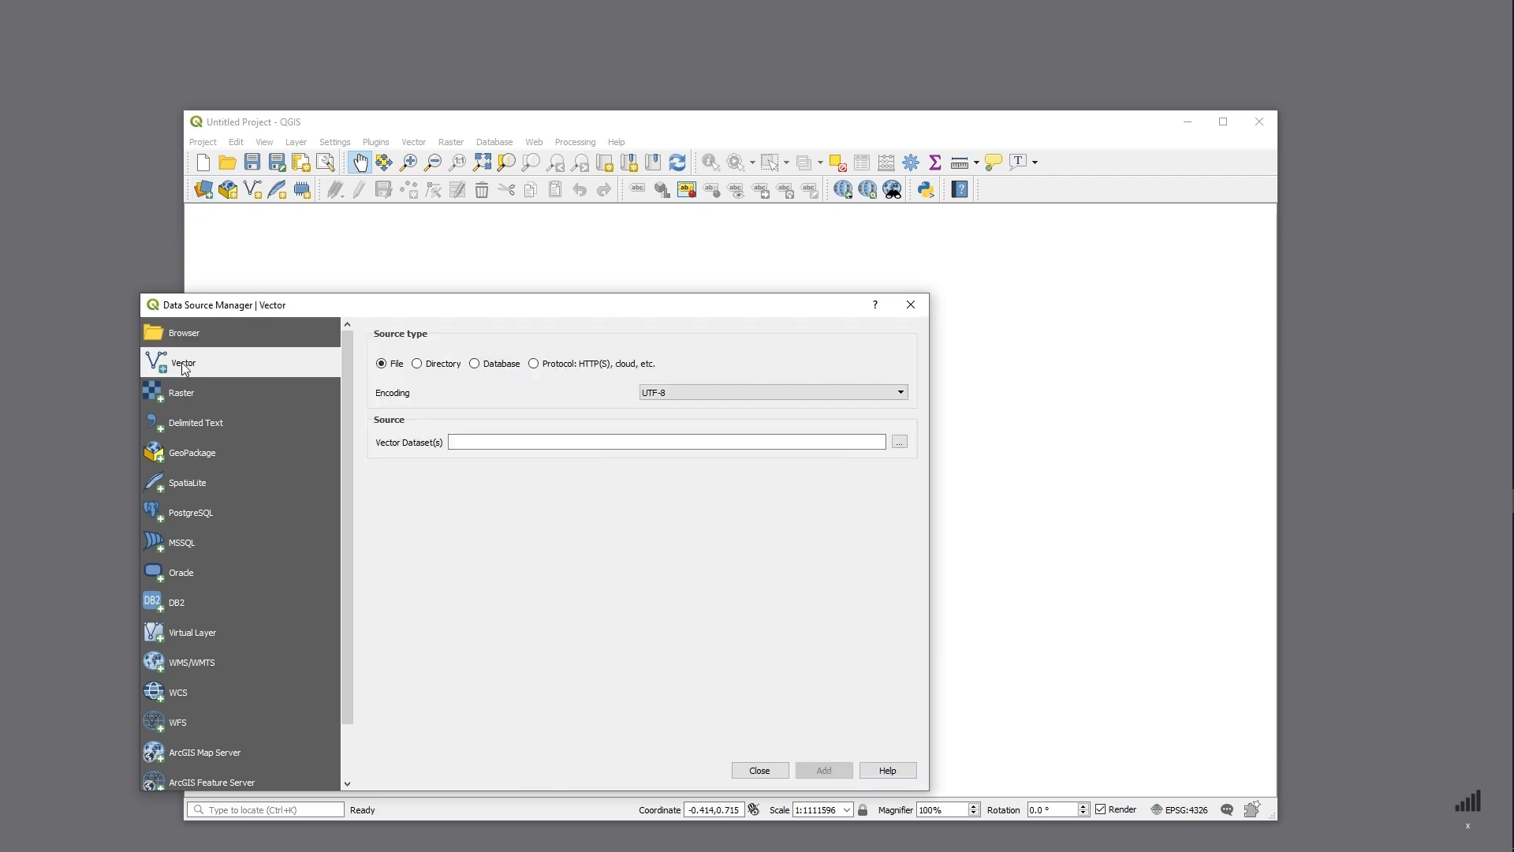
click(899, 442)
click(325, 430)
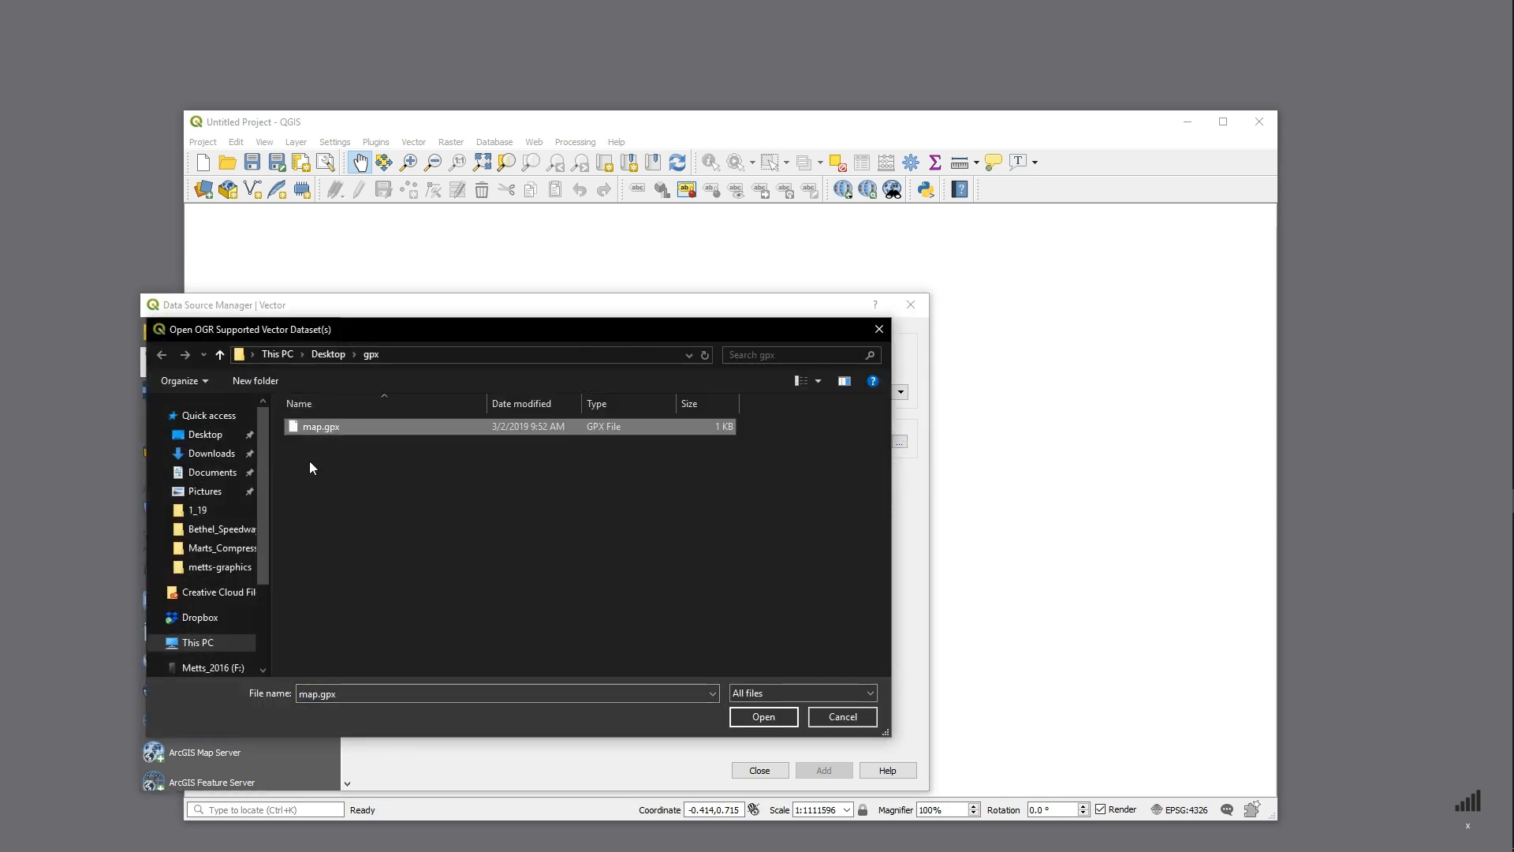
click(749, 717)
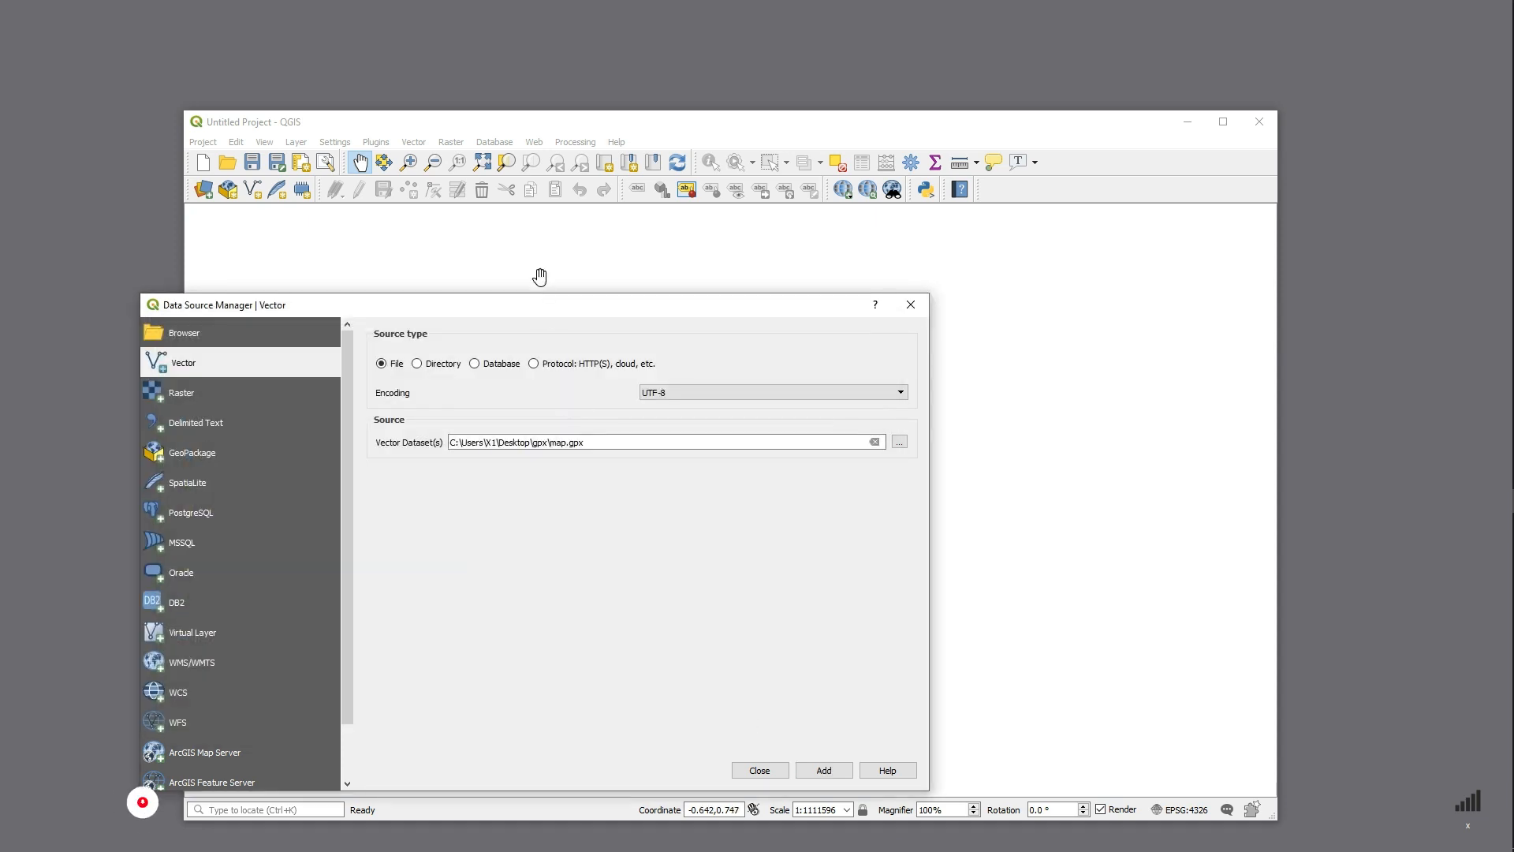
Step: Add only the waypoints layer of the GPX file to the map and close the data source manager
click(820, 771)
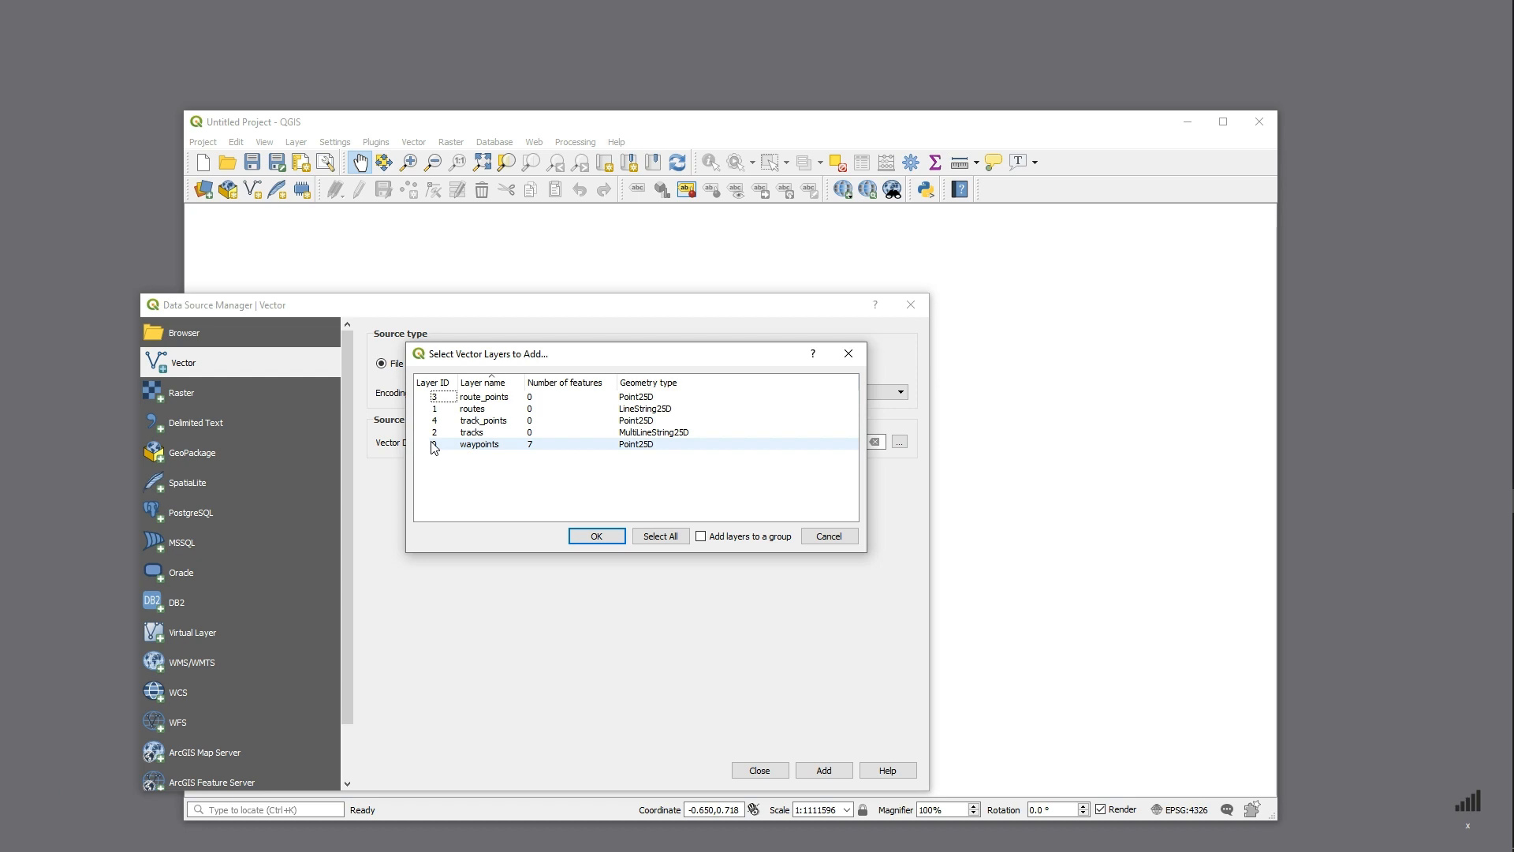
click(477, 446)
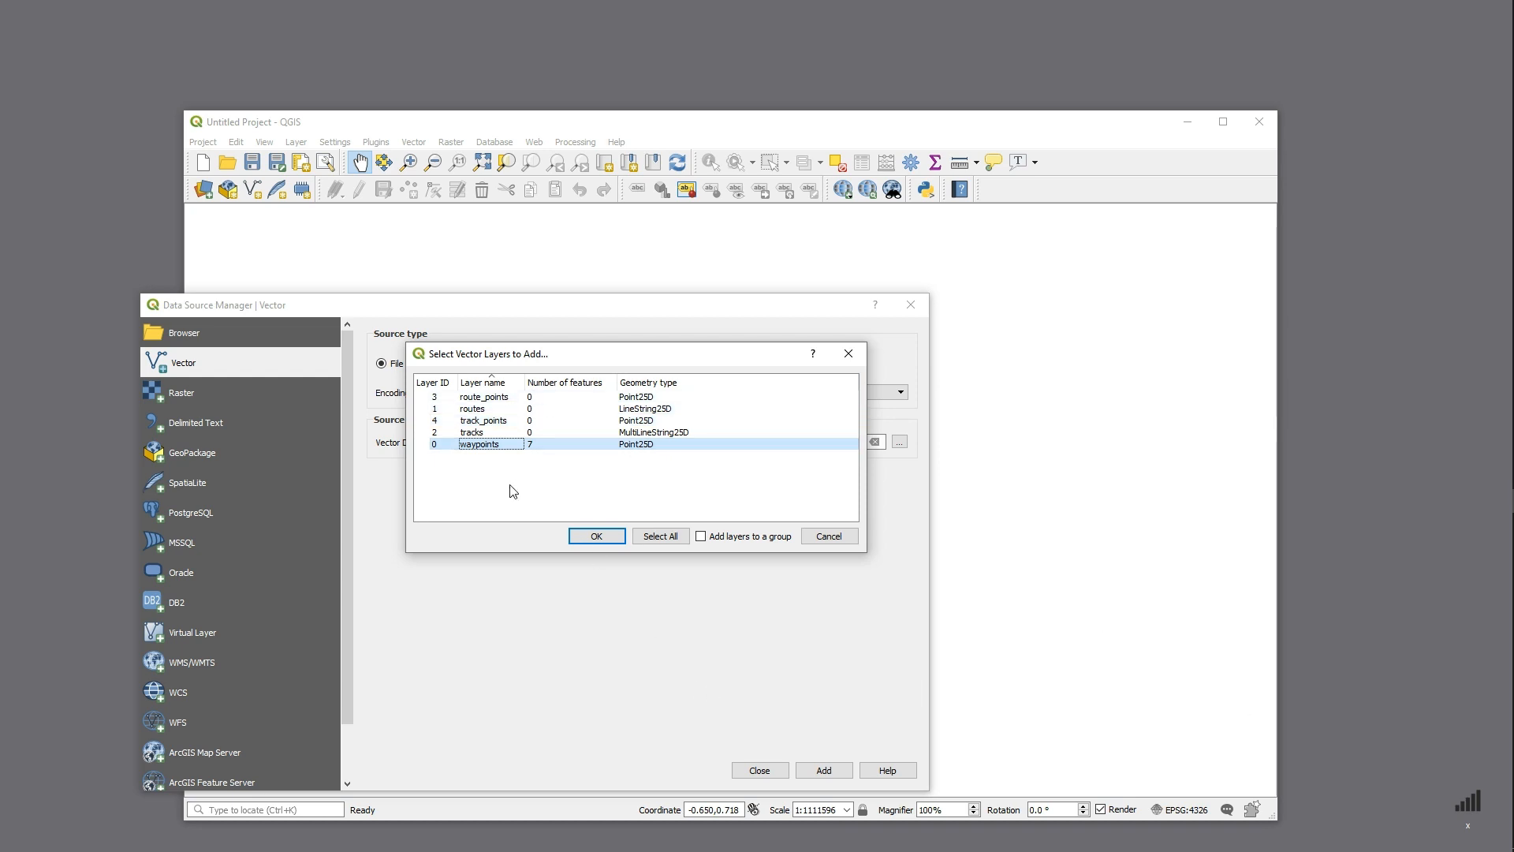
click(608, 539)
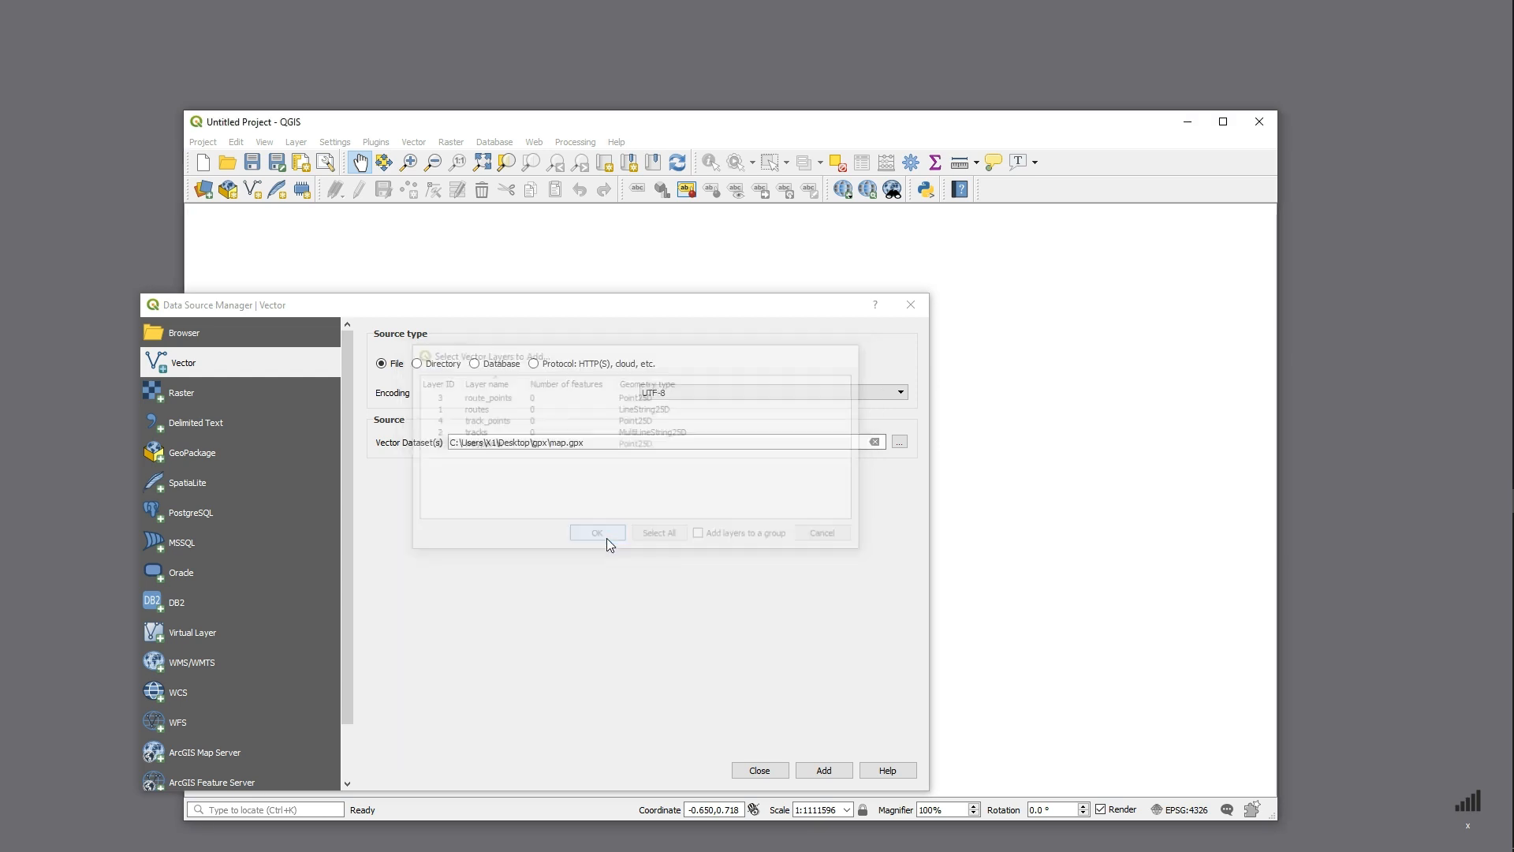
click(762, 772)
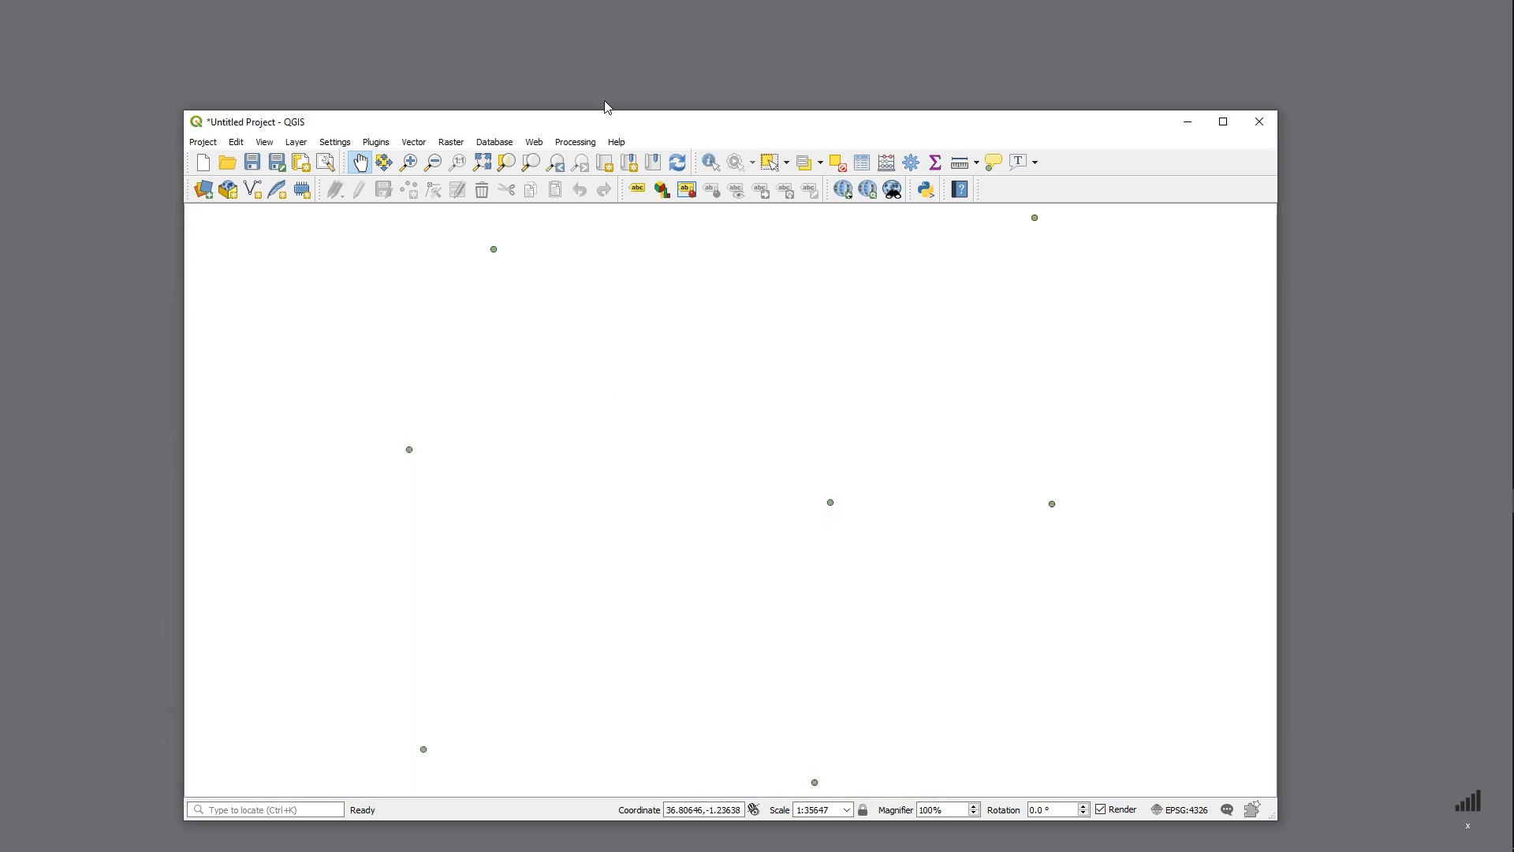
Step: Enlarge the QGIS window further and place the floating Layers panel over the map
drag(606, 118, 527, 15)
drag(1215, 718, 1333, 792)
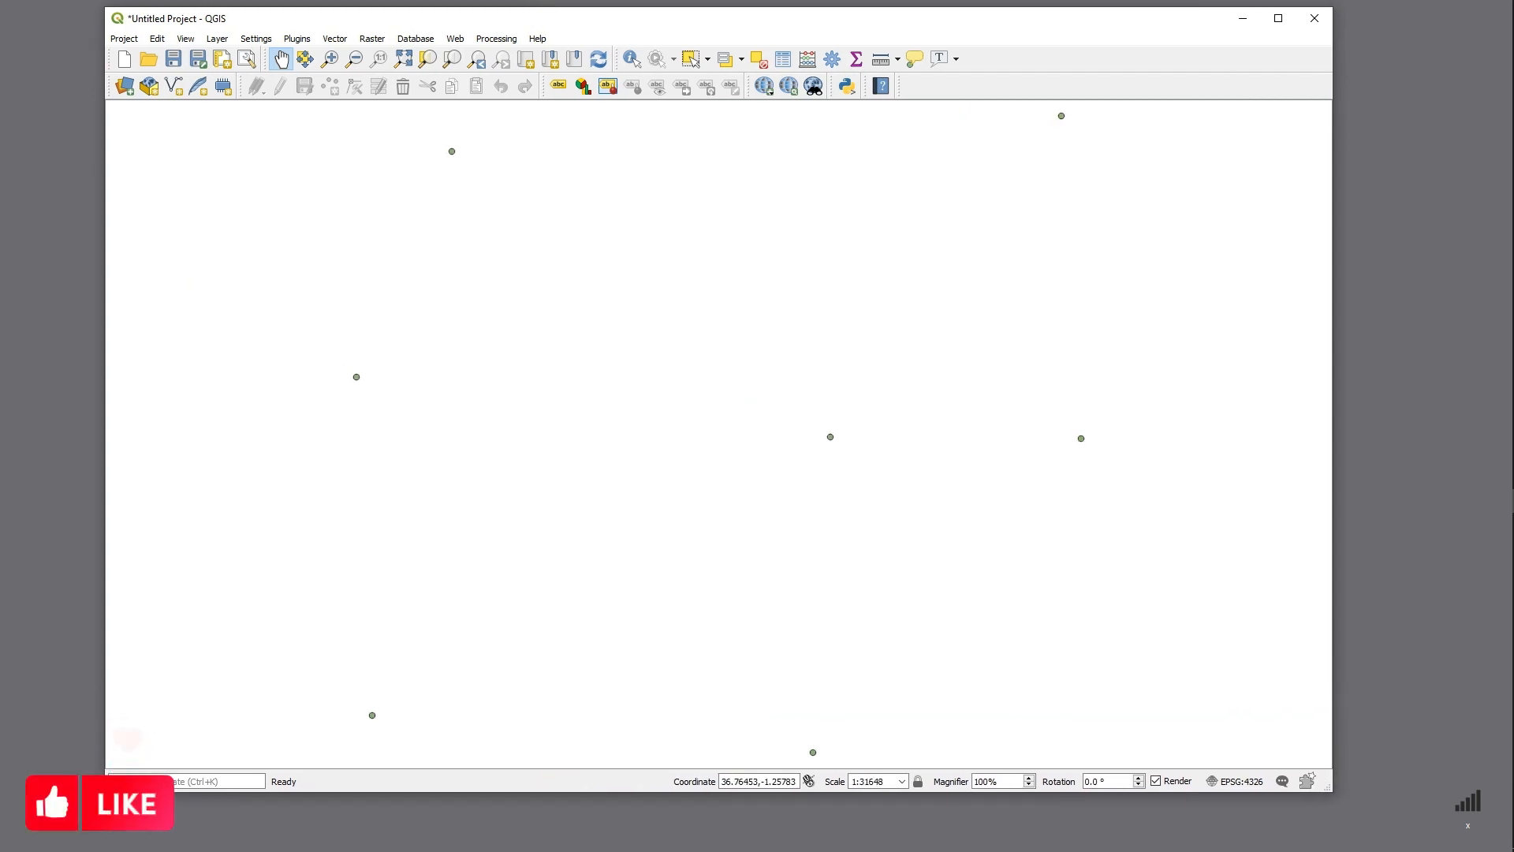
drag(0, 168, 229, 138)
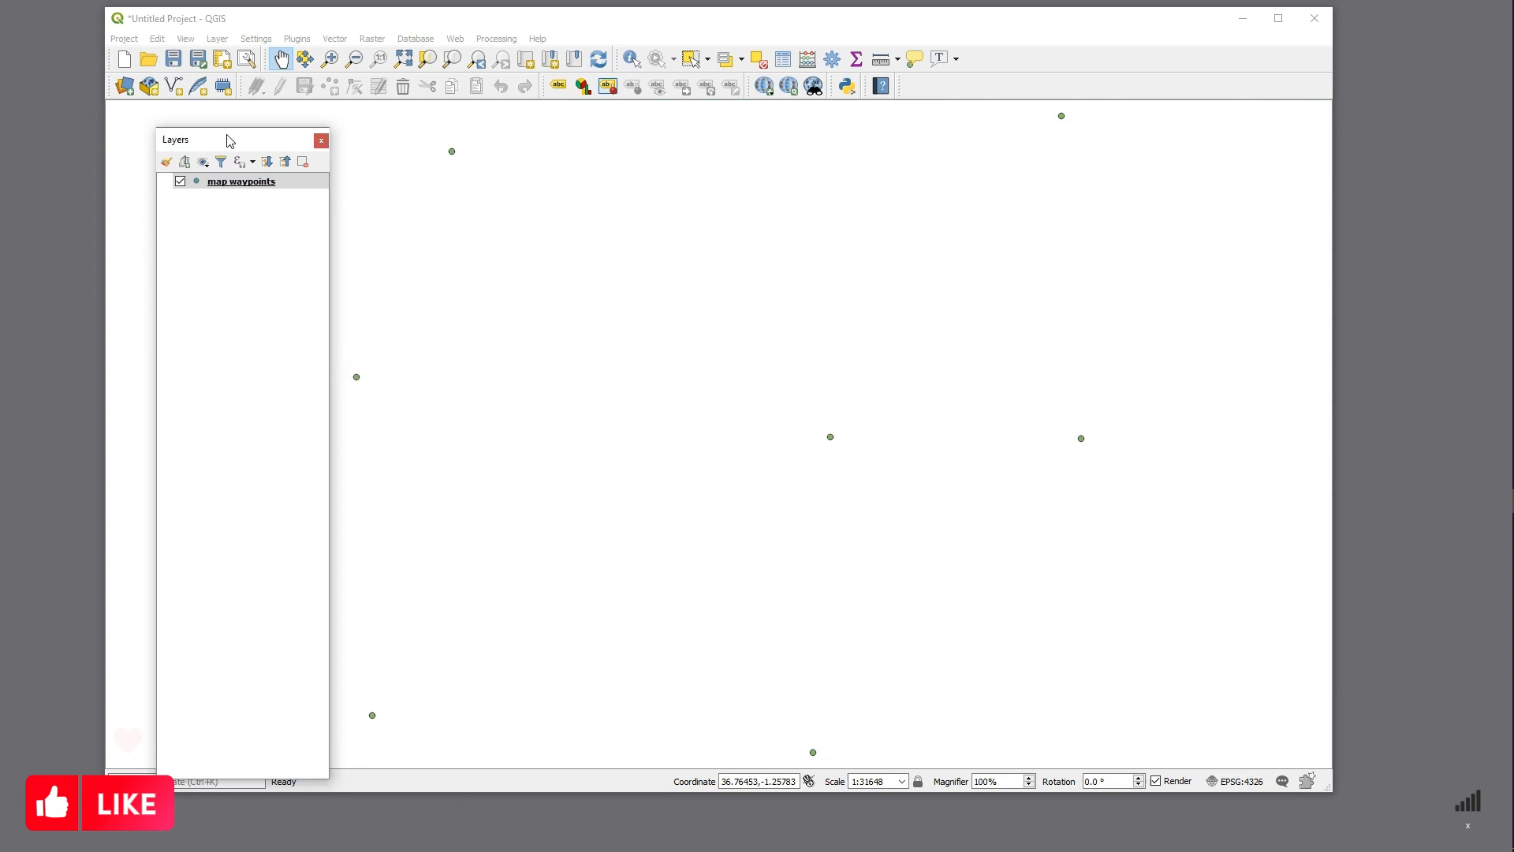
Step: Examine the attribute table of the map waypoints layer for coordinate columns, closing it when done
right_click(246, 177)
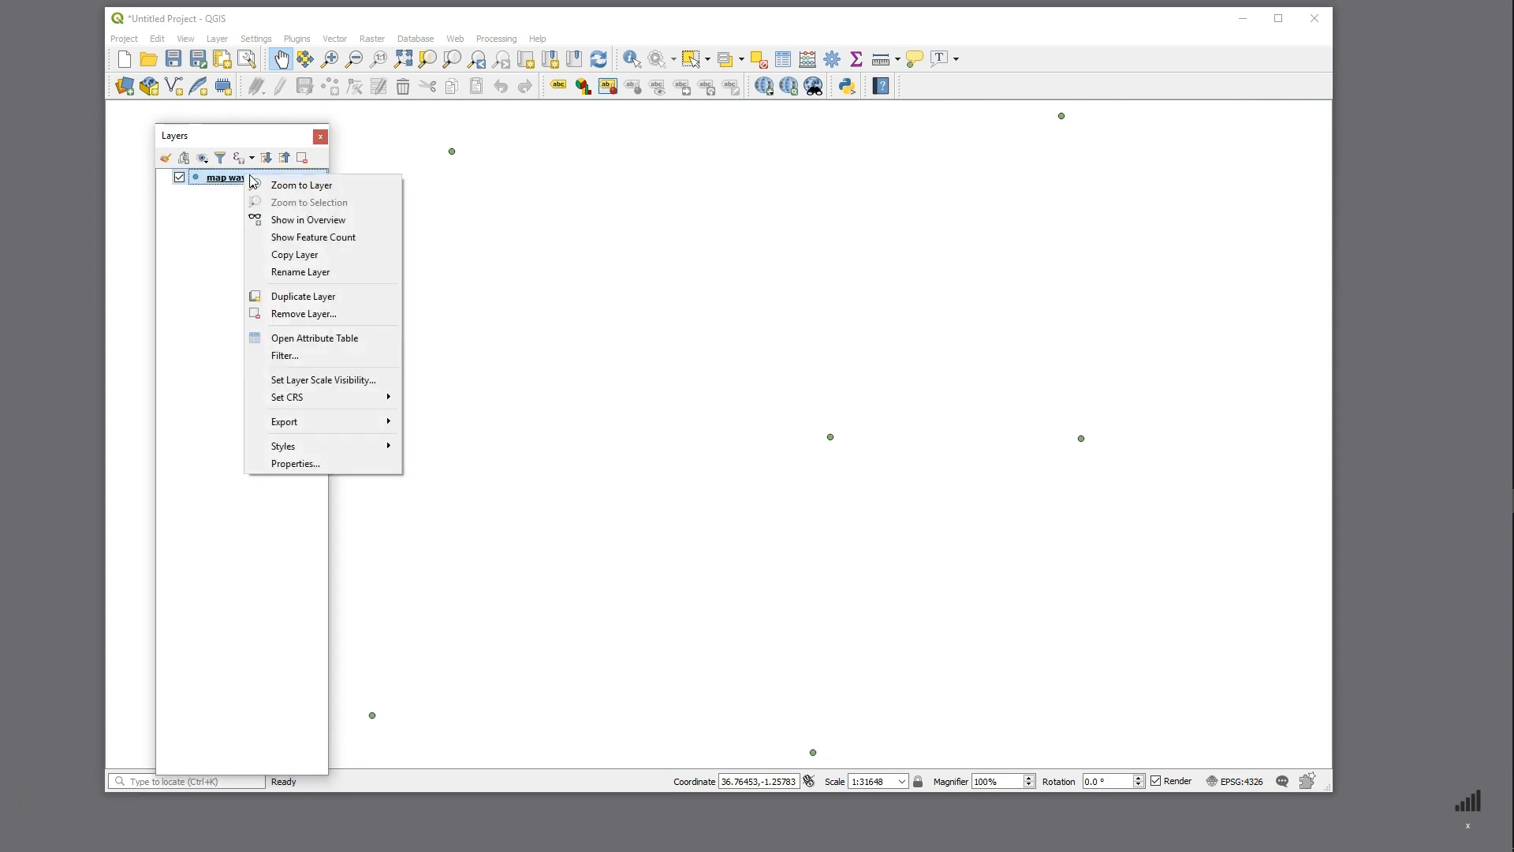
click(330, 345)
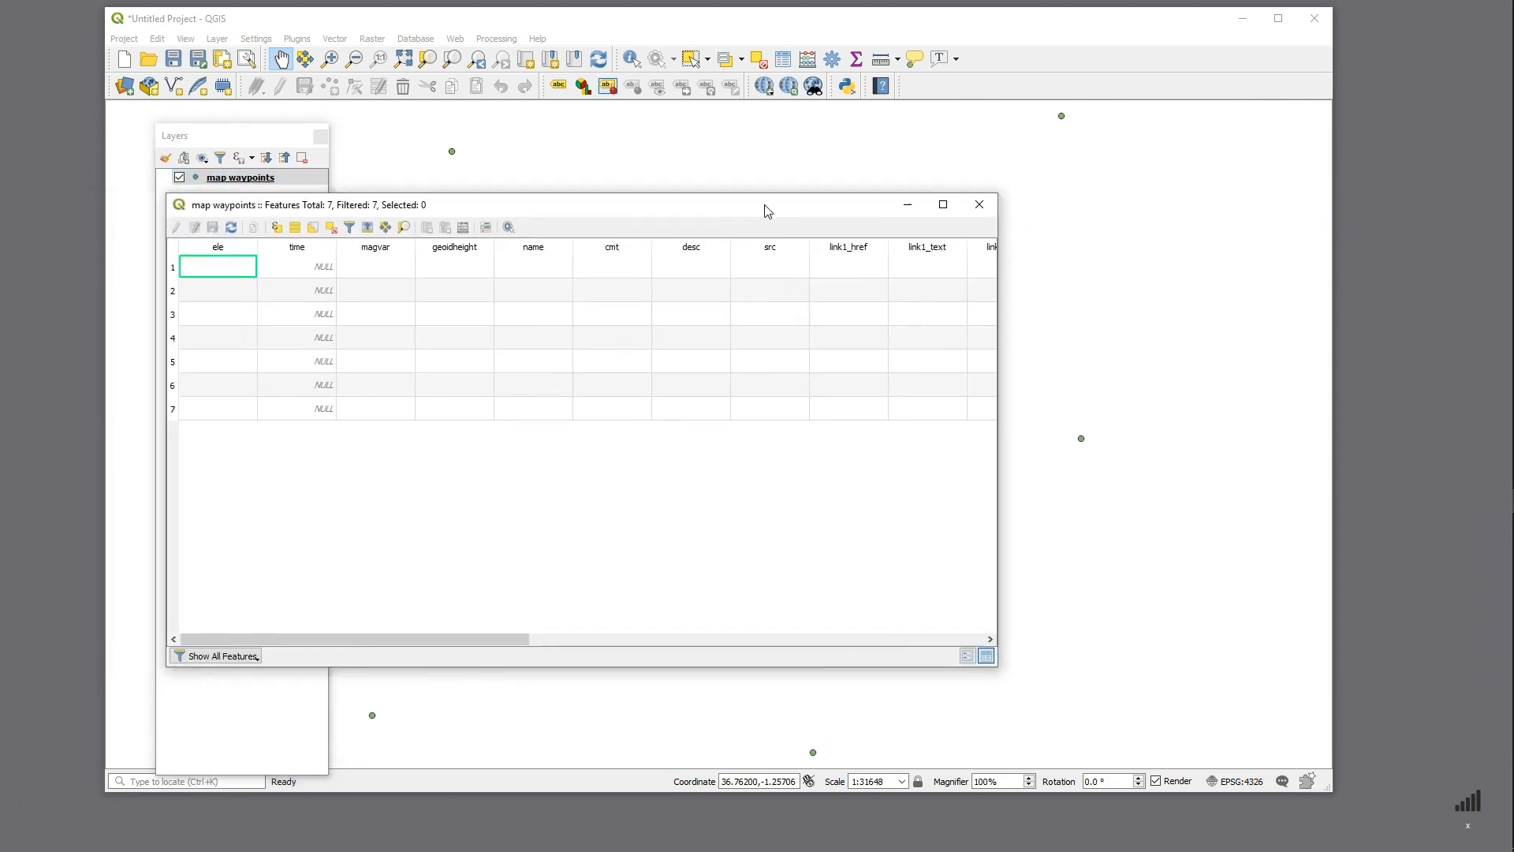
drag(478, 639, 339, 593)
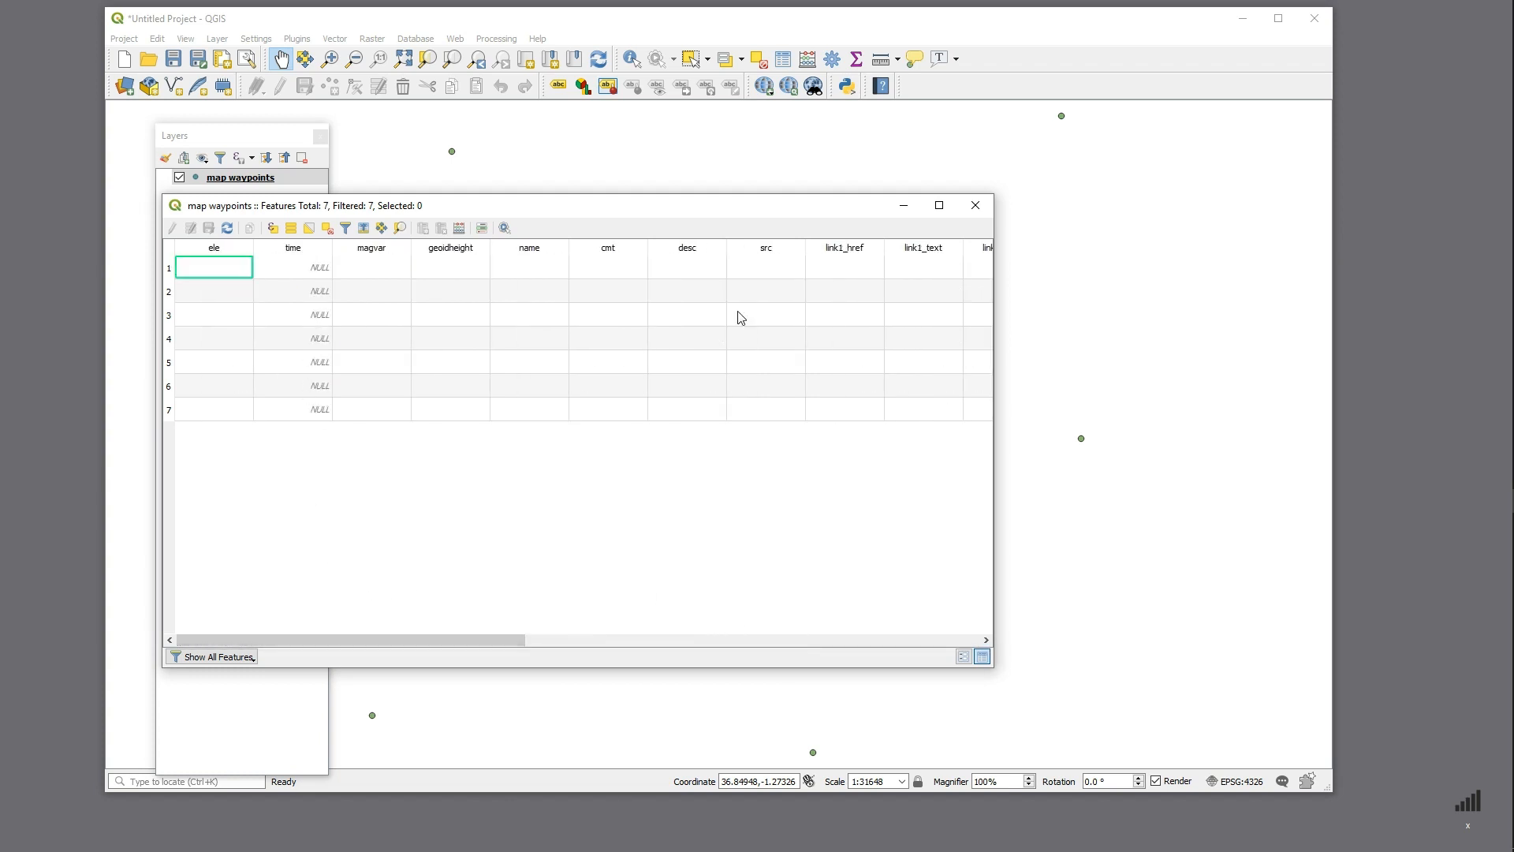
click(974, 206)
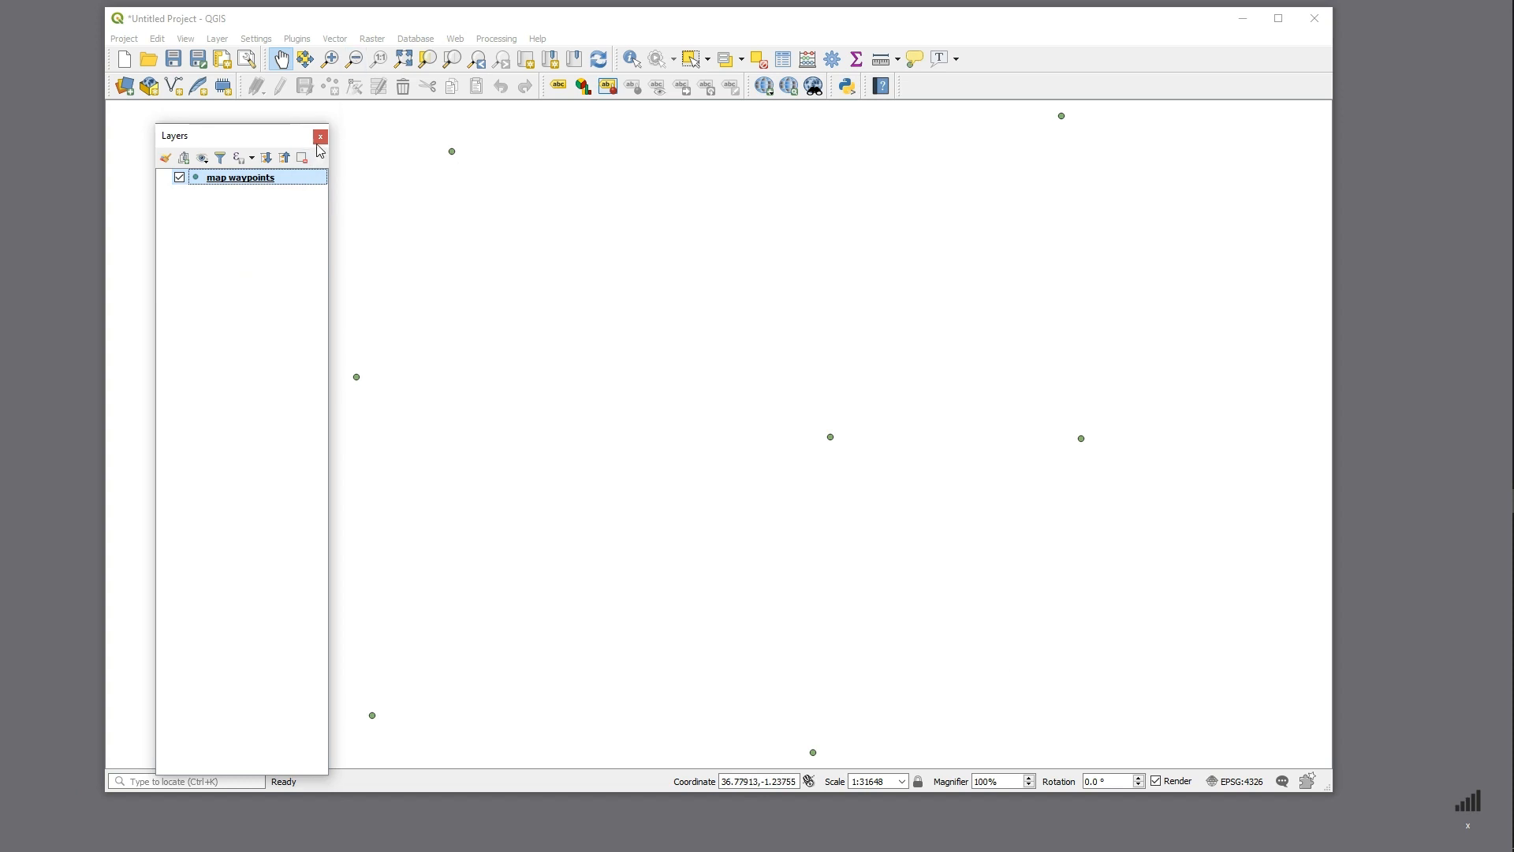
Step: Open the Add Geometry Attributes tool with map waypoints as the input layer
click(363, 41)
mouse_move(334, 38)
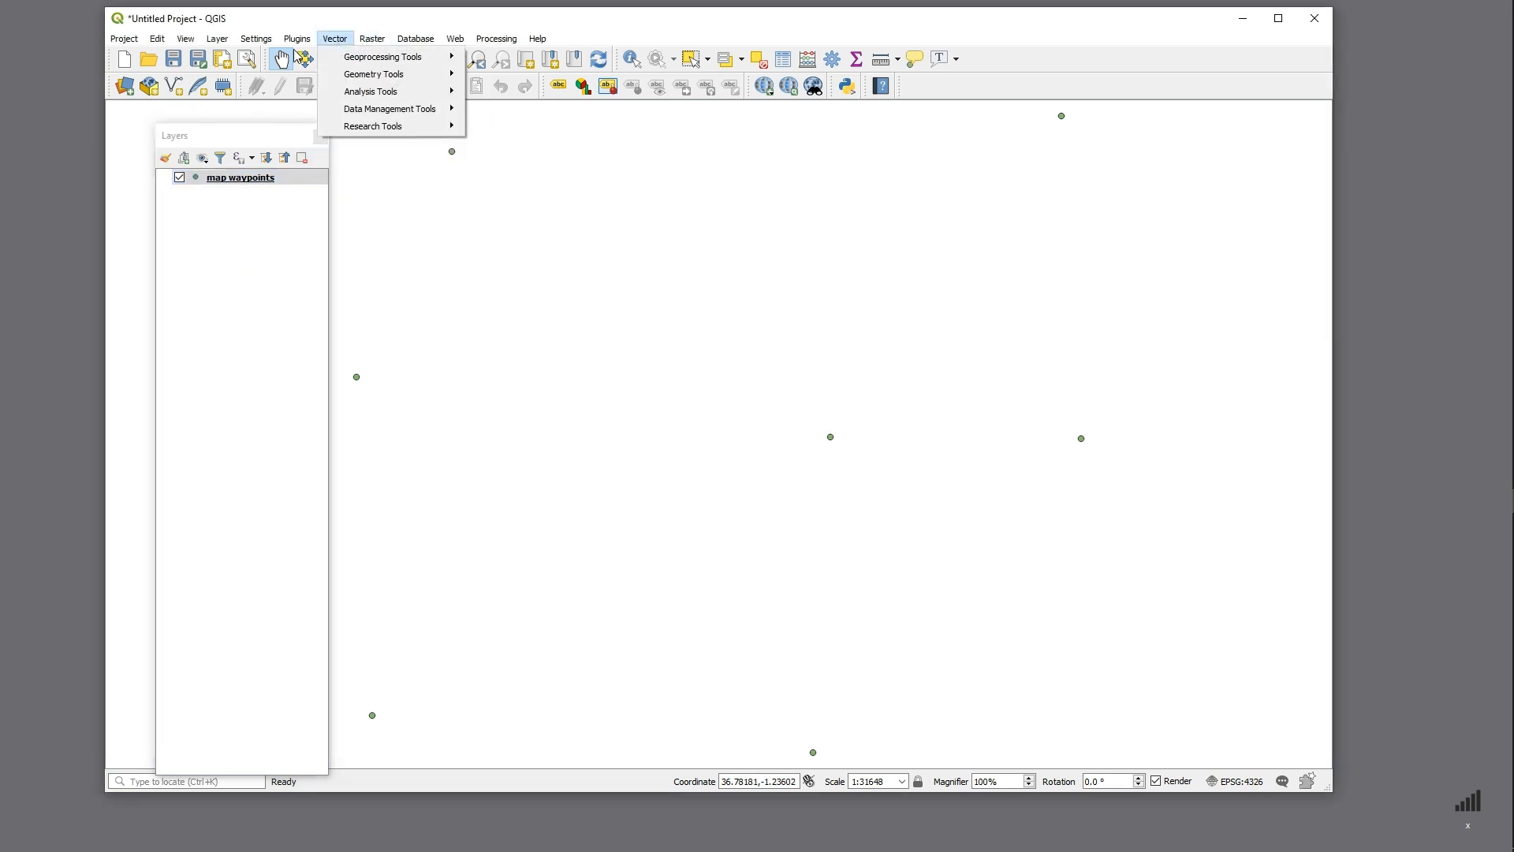
mouse_move(348, 79)
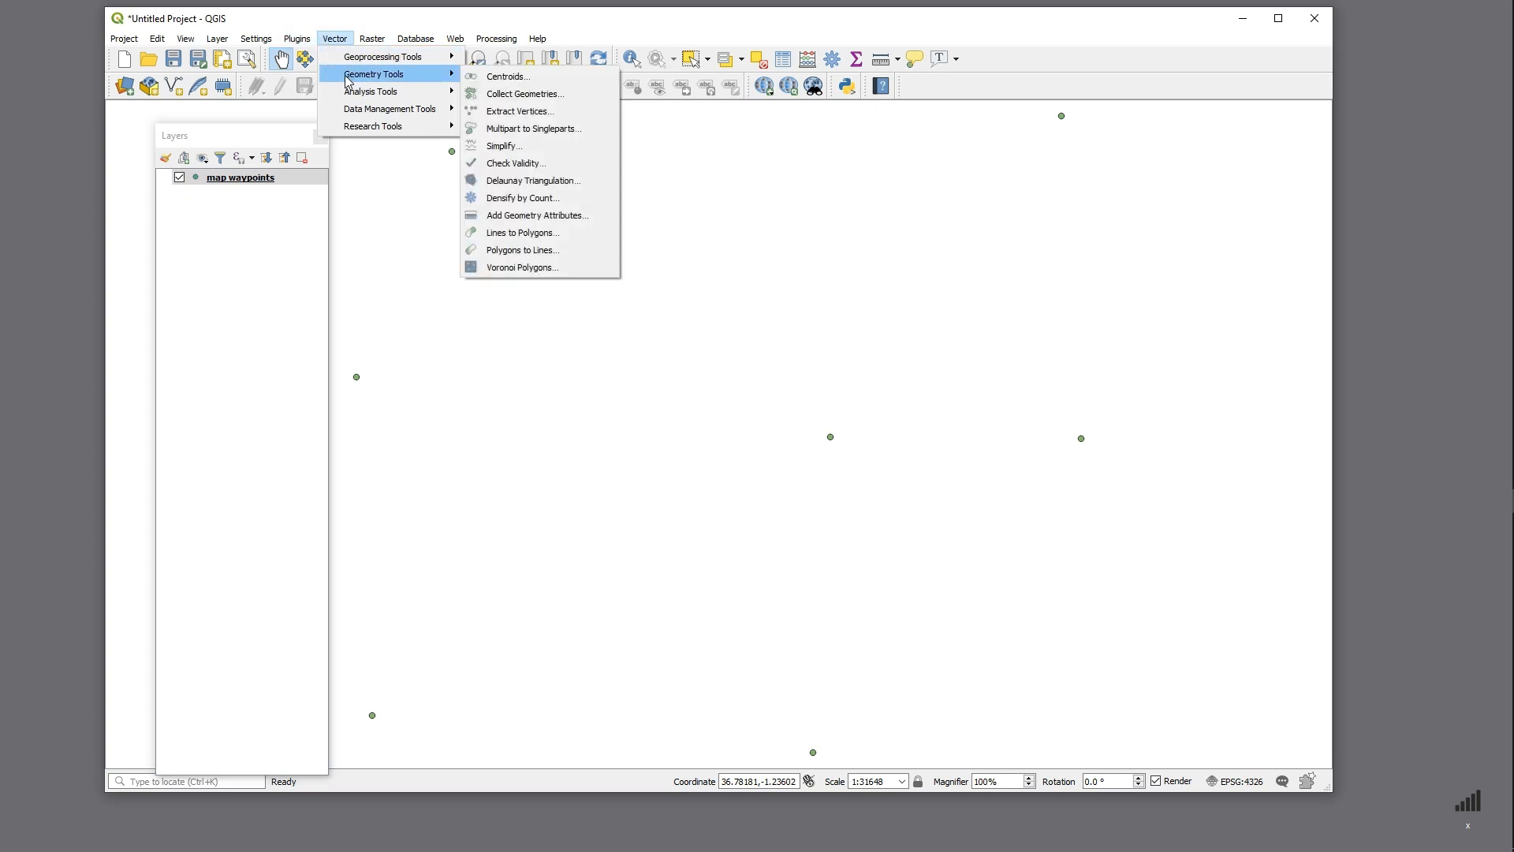
click(583, 222)
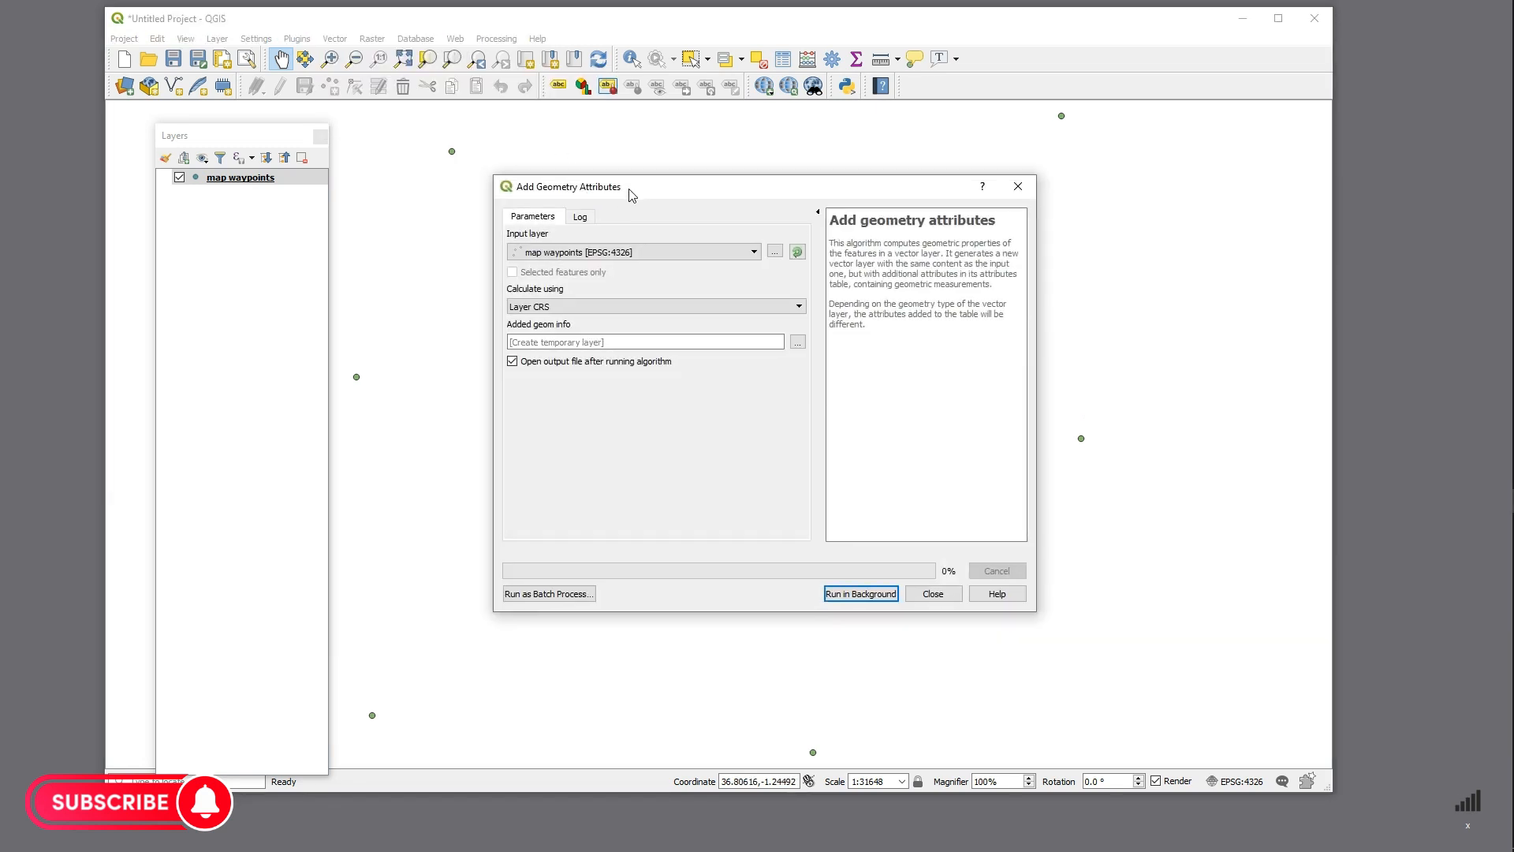
drag(629, 189, 628, 188)
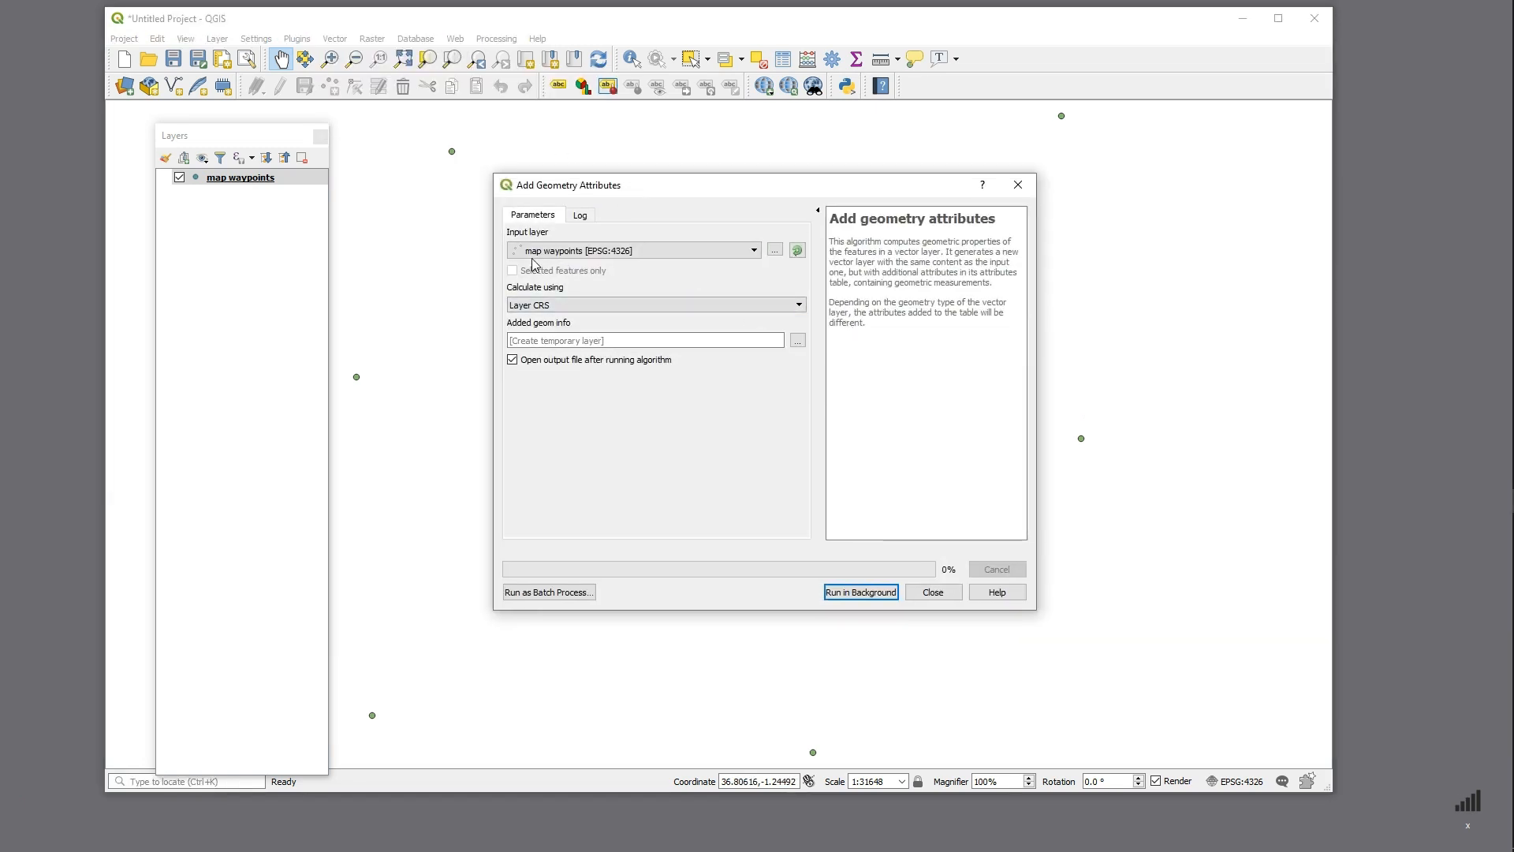
Step: Run Add Geometry Attributes on map waypoints using the Layer CRS with a temporary output layer, and close the tool
click(612, 307)
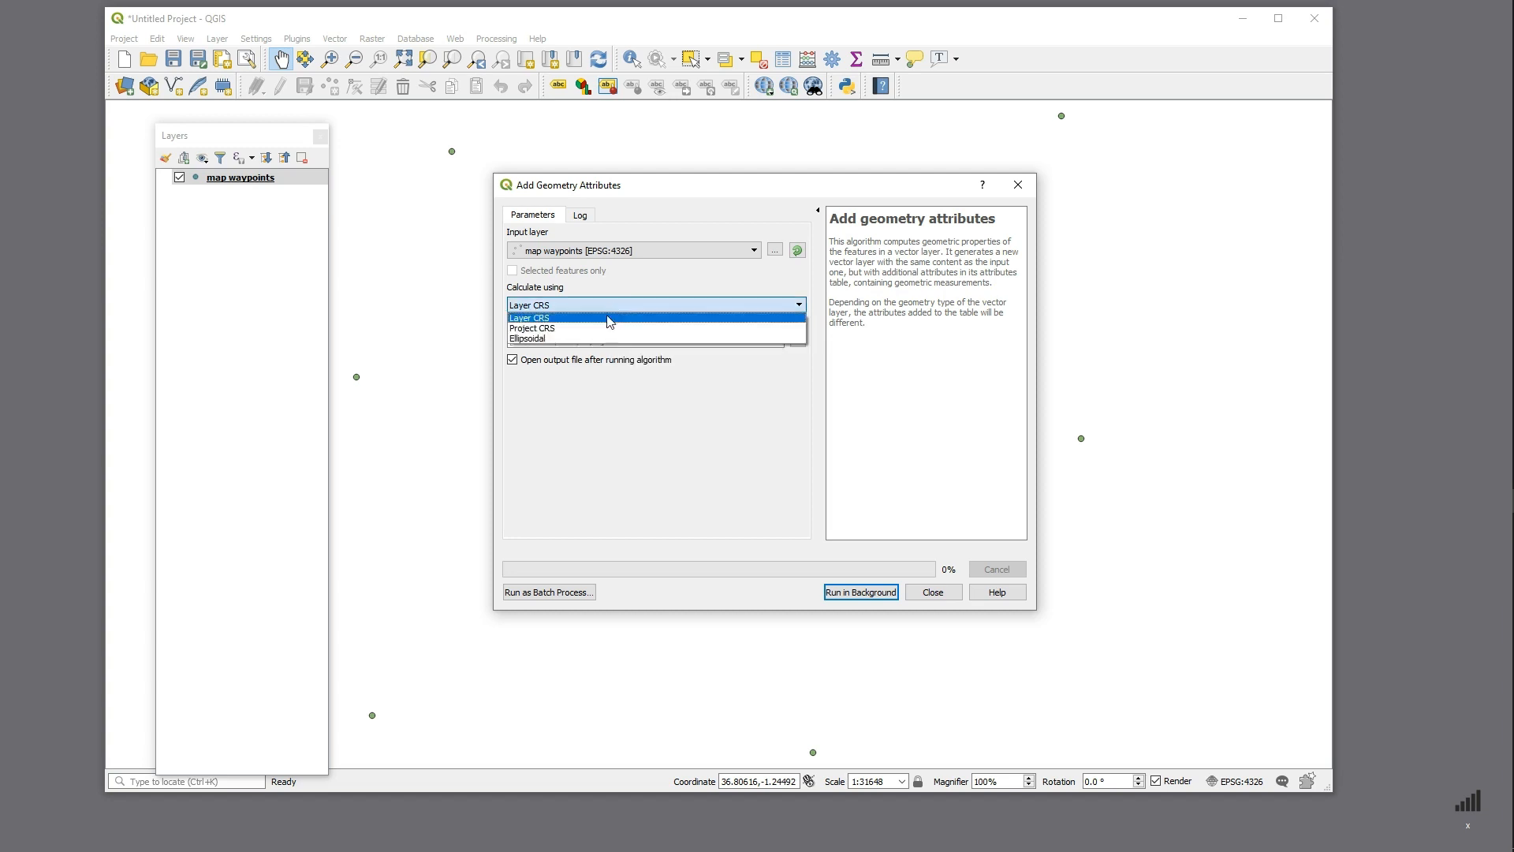
click(555, 319)
click(560, 307)
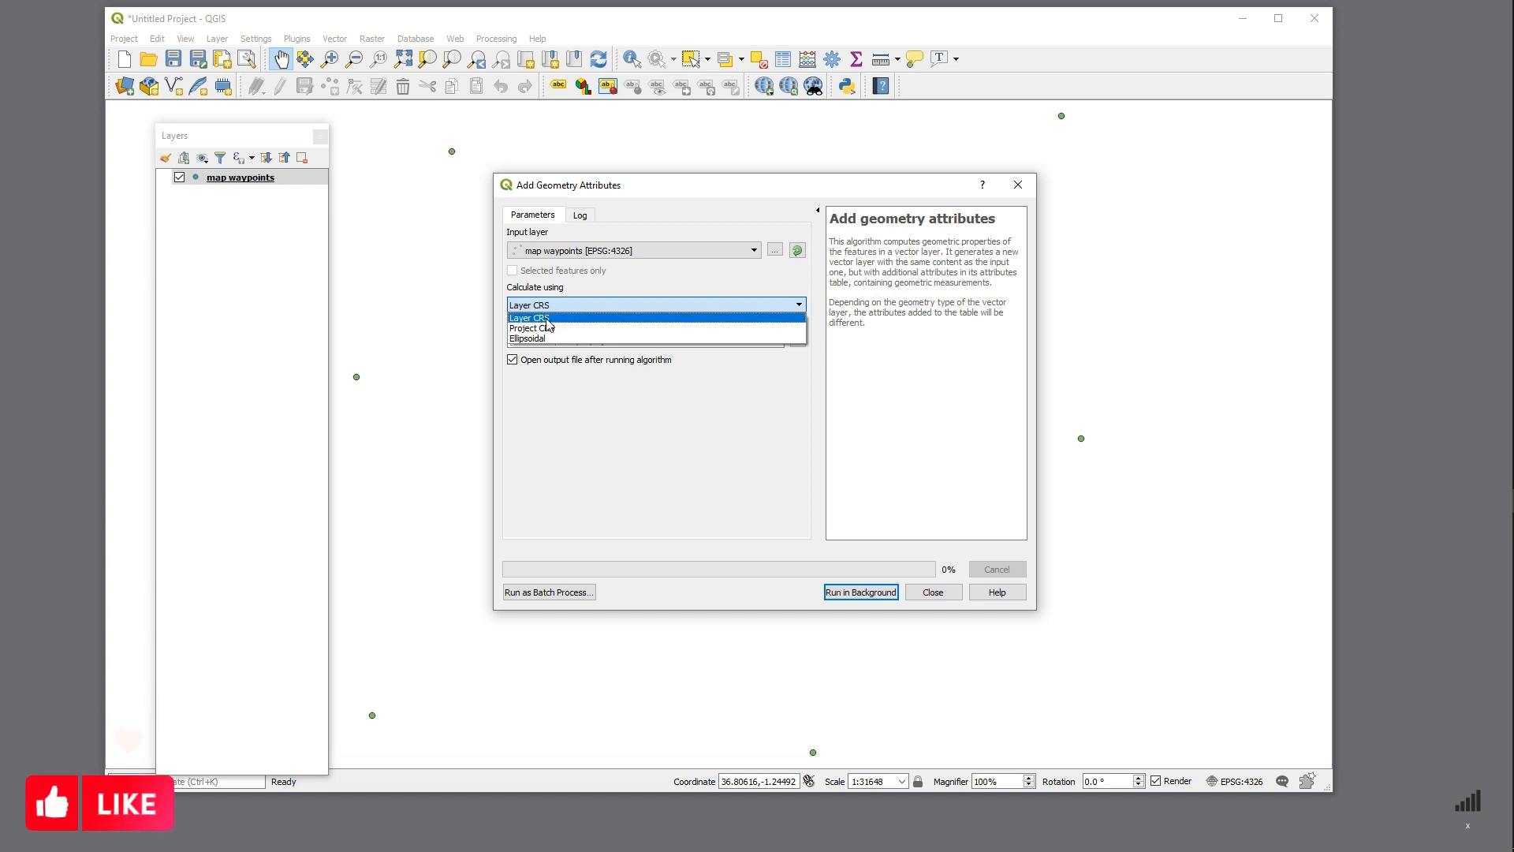
click(547, 319)
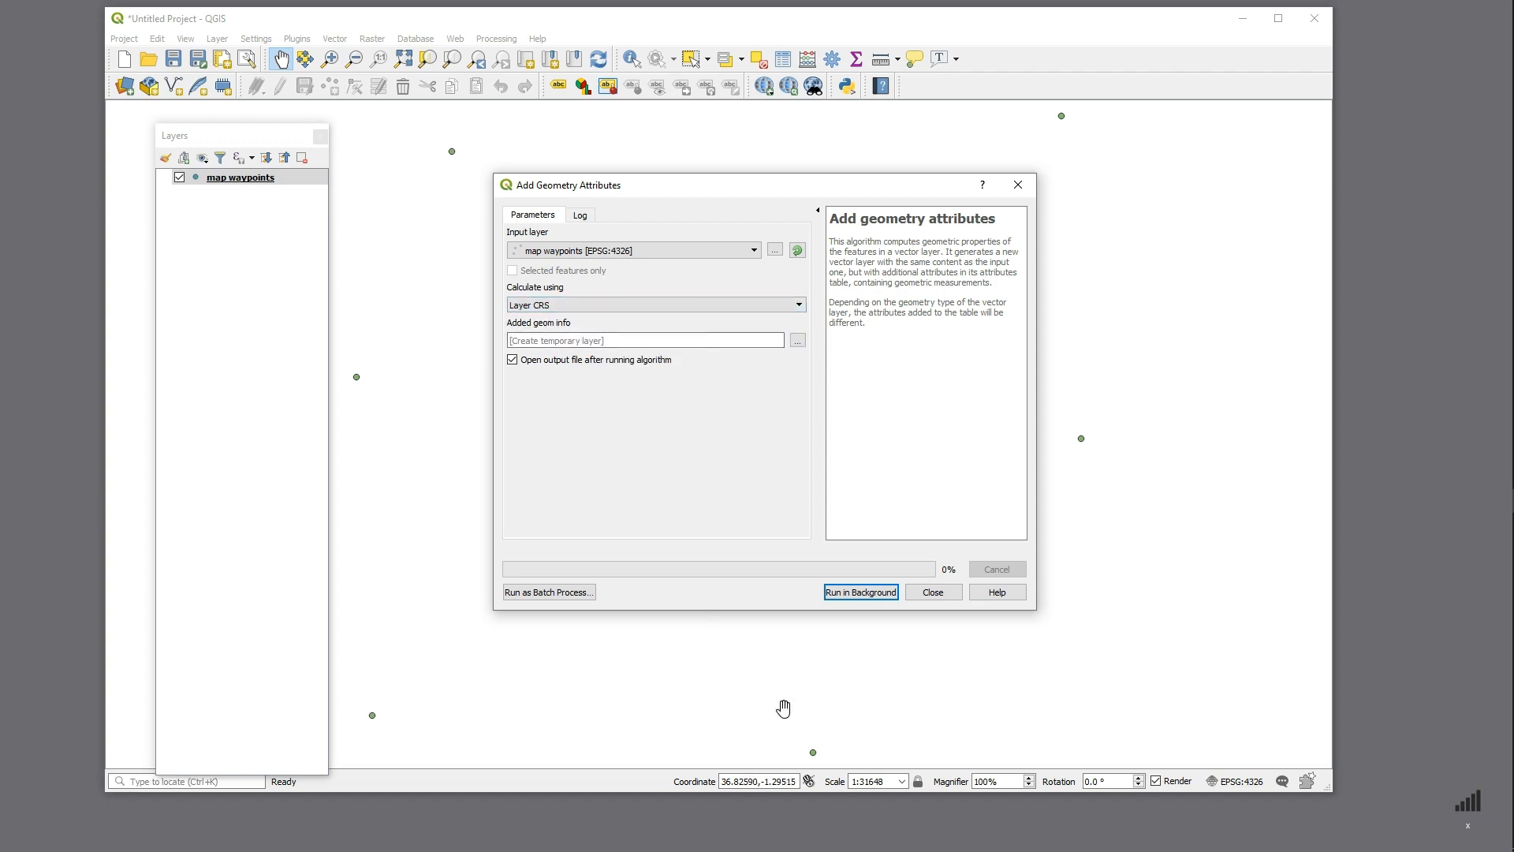
click(873, 597)
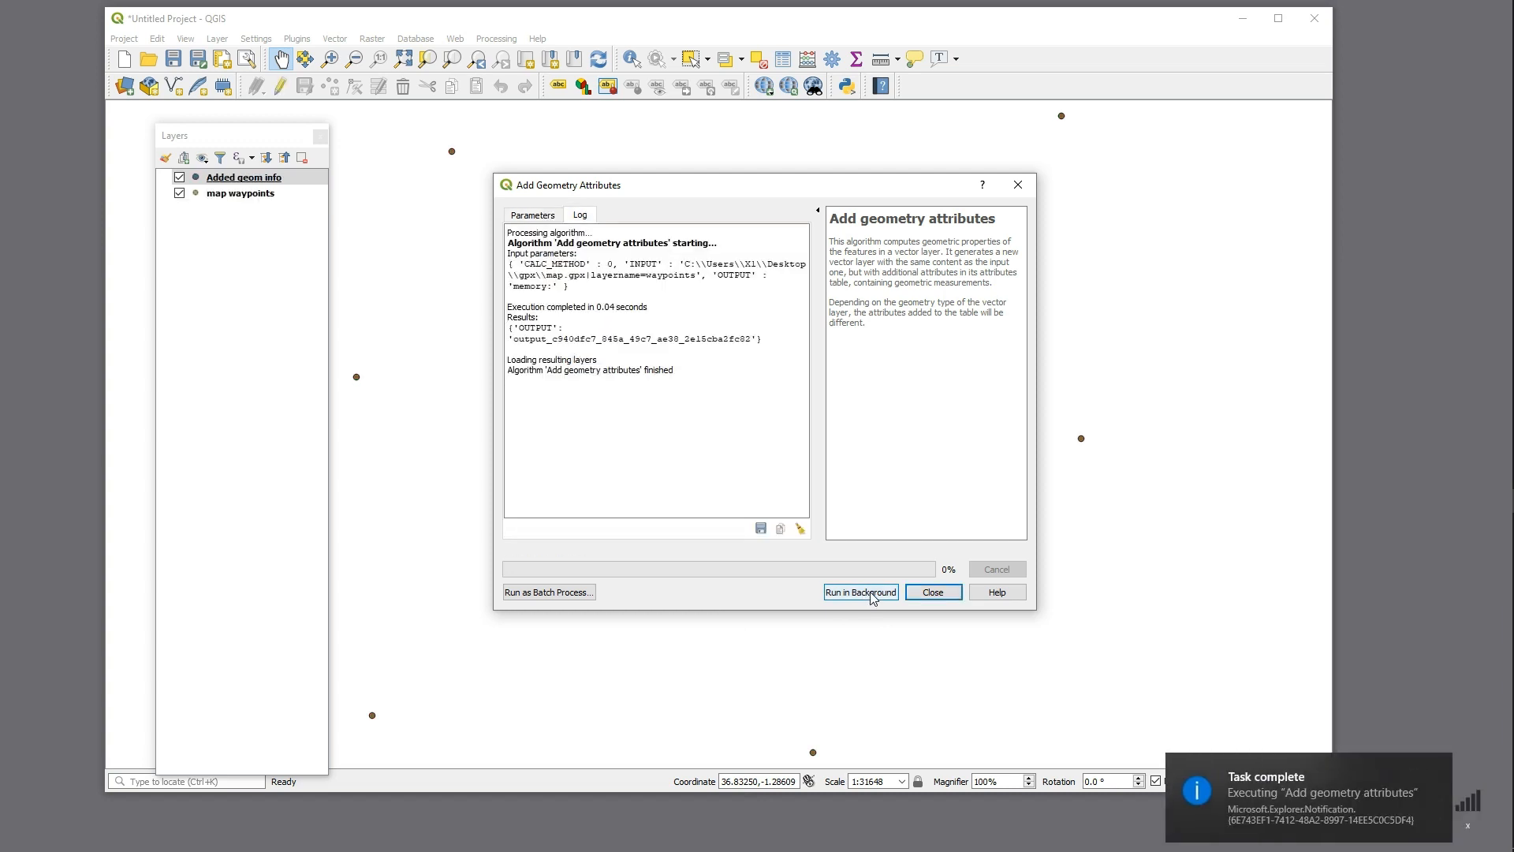
click(945, 595)
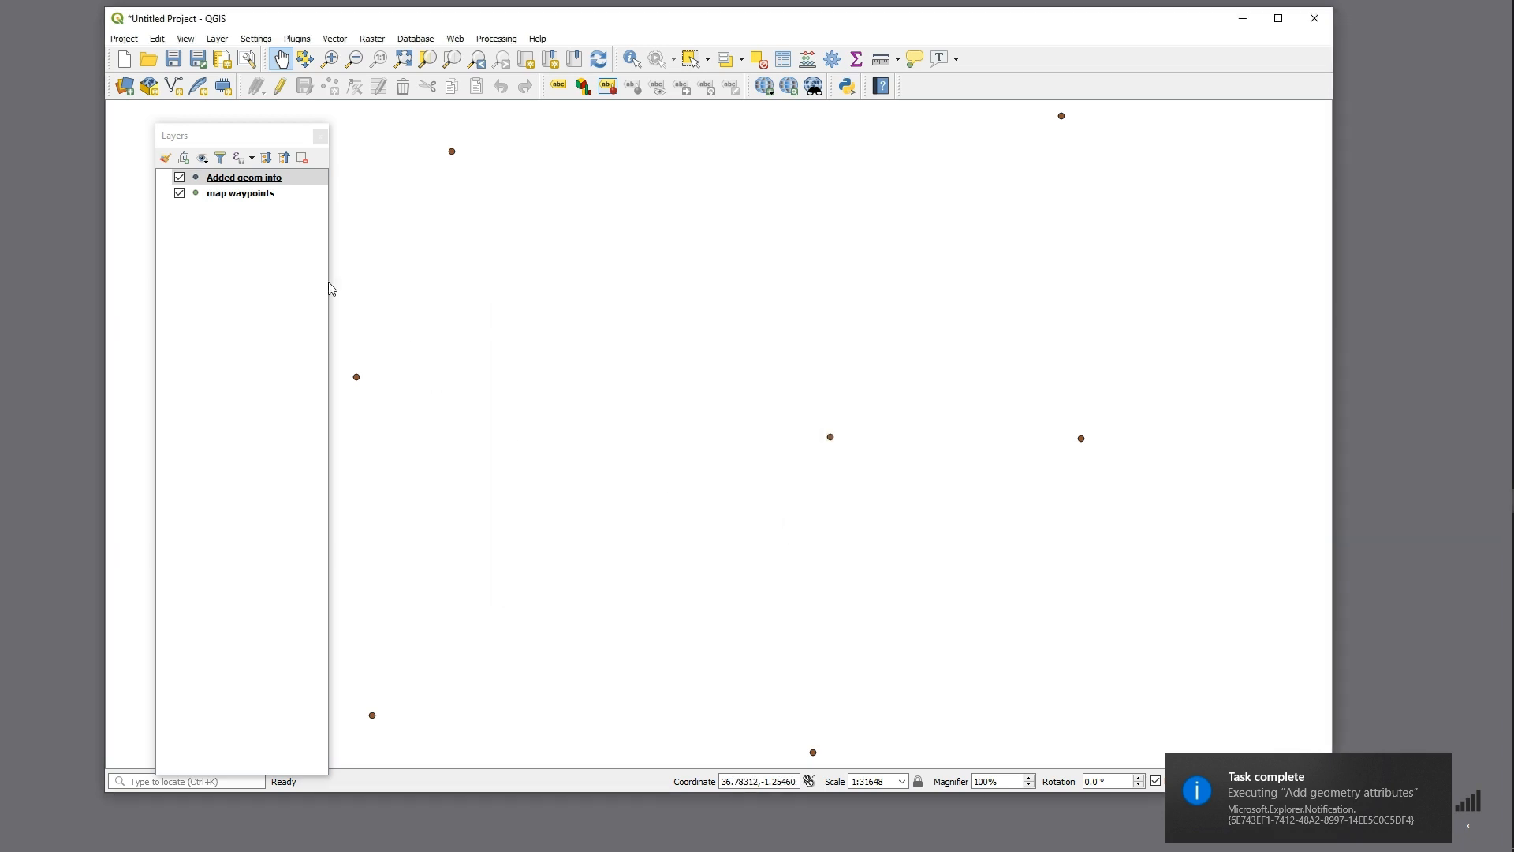
Step: Examine the coordinate columns in the attribute table of the Added geom info layer, closing it when done
right_click(249, 178)
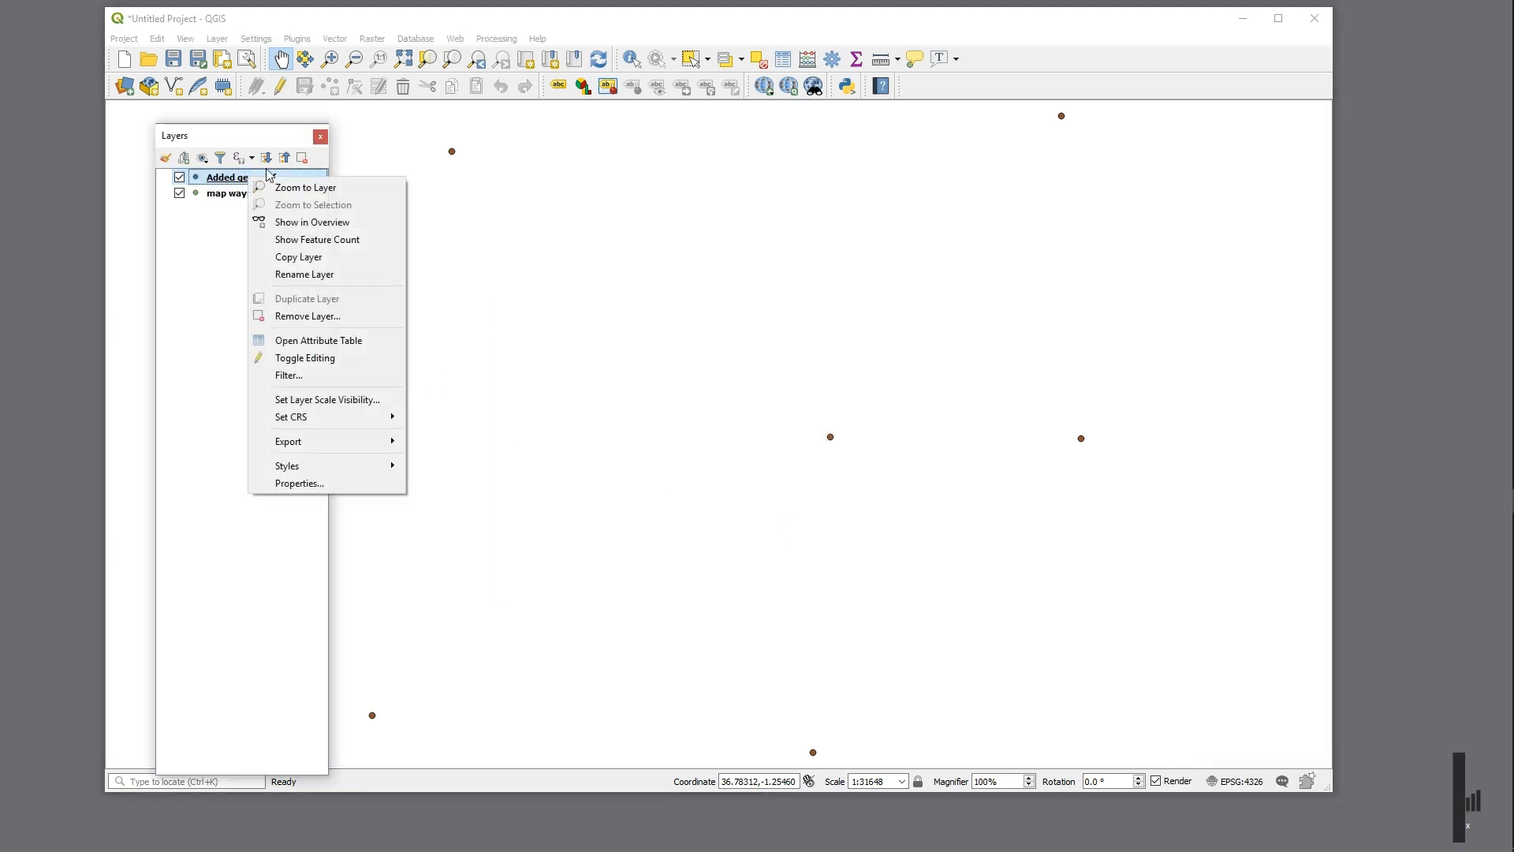
click(354, 341)
drag(374, 641, 930, 639)
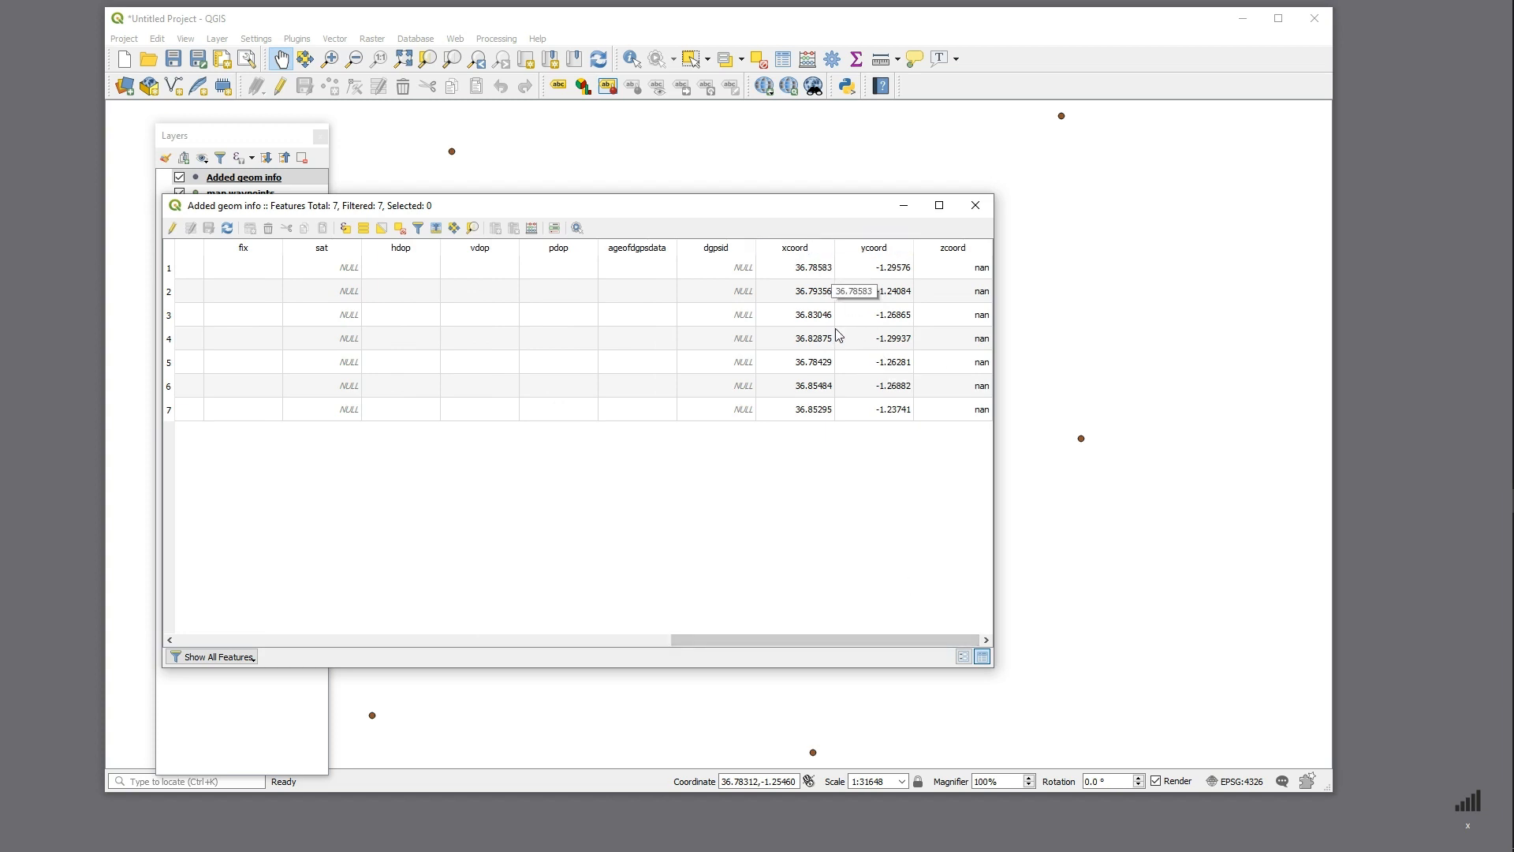
click(975, 207)
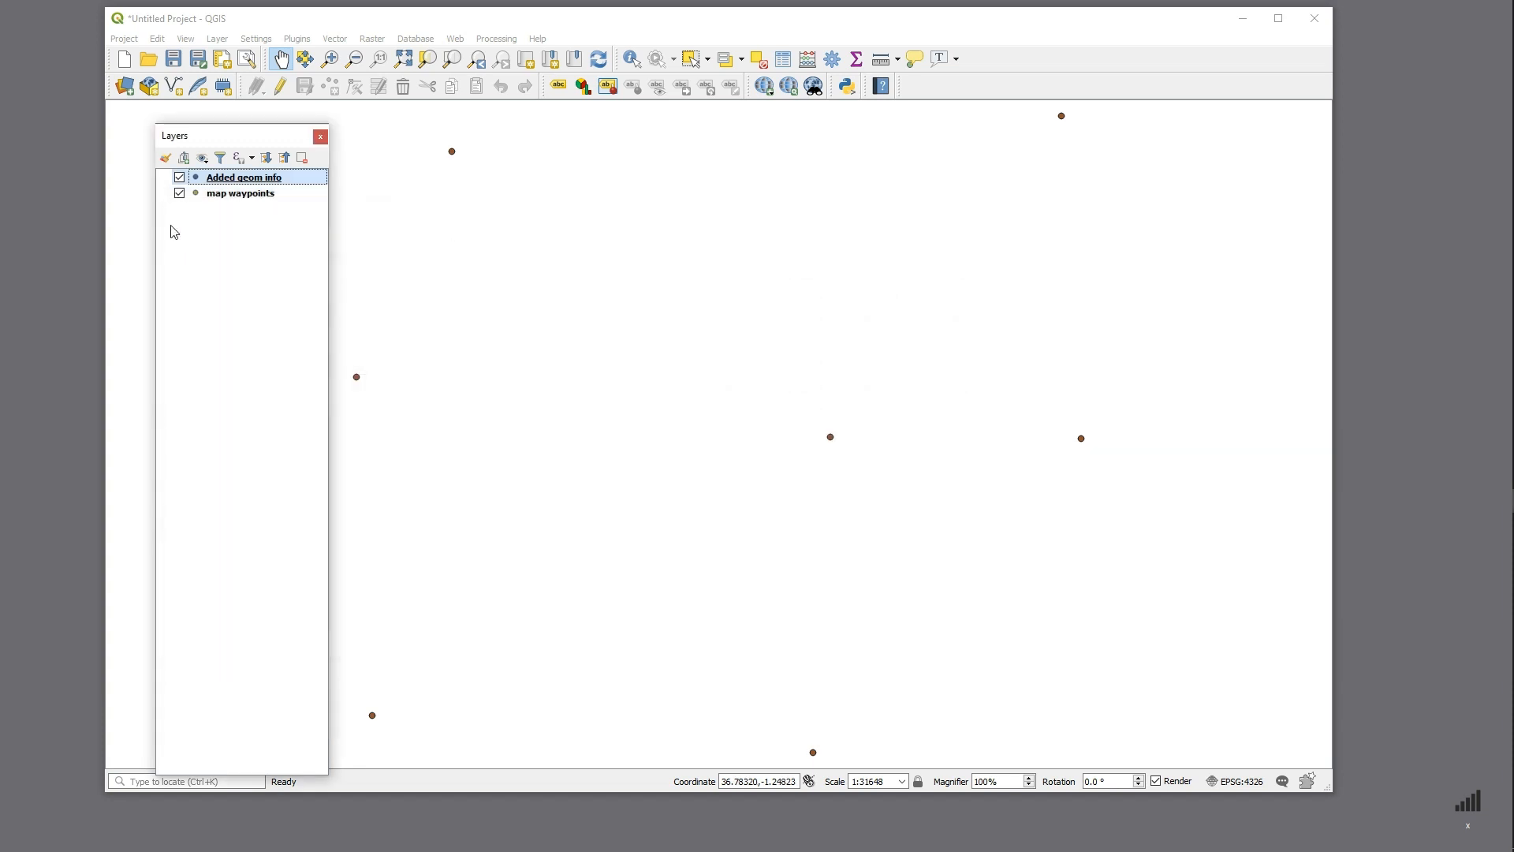
Step: Export the Added geom info layer as an ESRI Shapefile named testgpx in the gpx folder on the Desktop
right_click(244, 178)
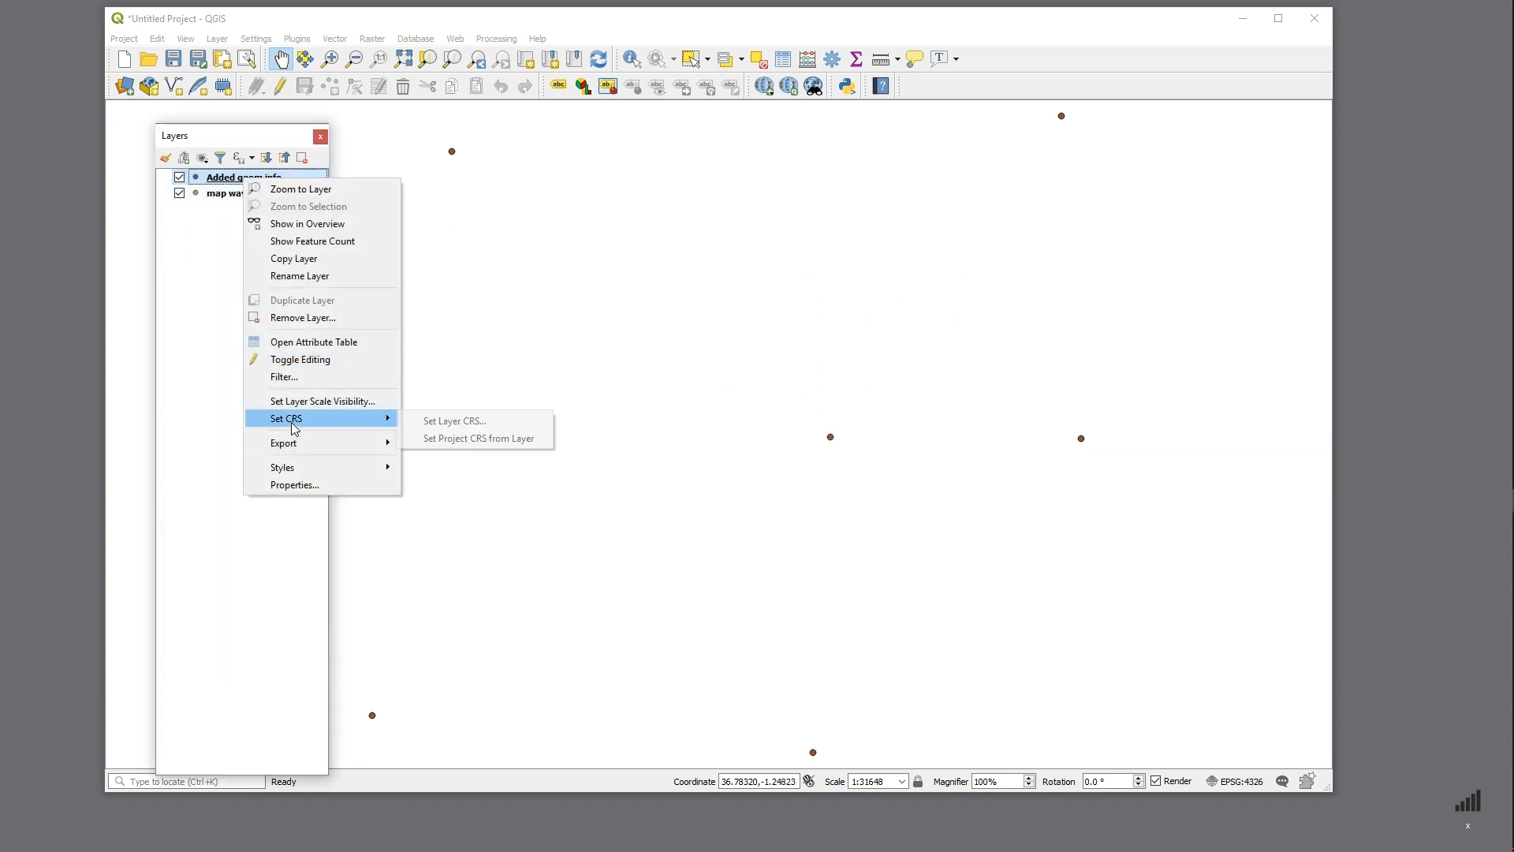
mouse_move(294, 445)
click(442, 447)
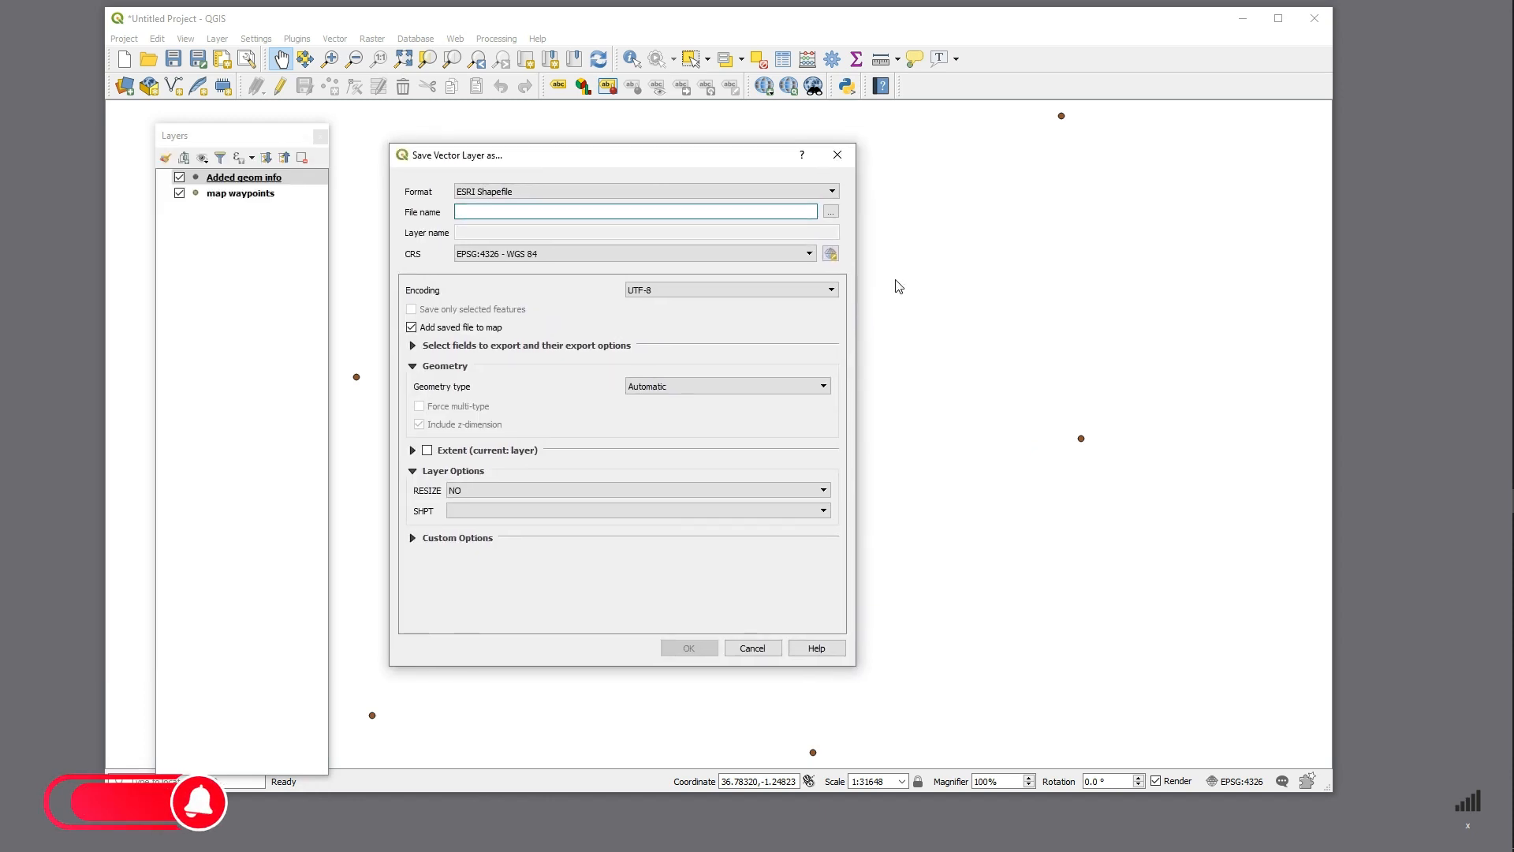
click(693, 193)
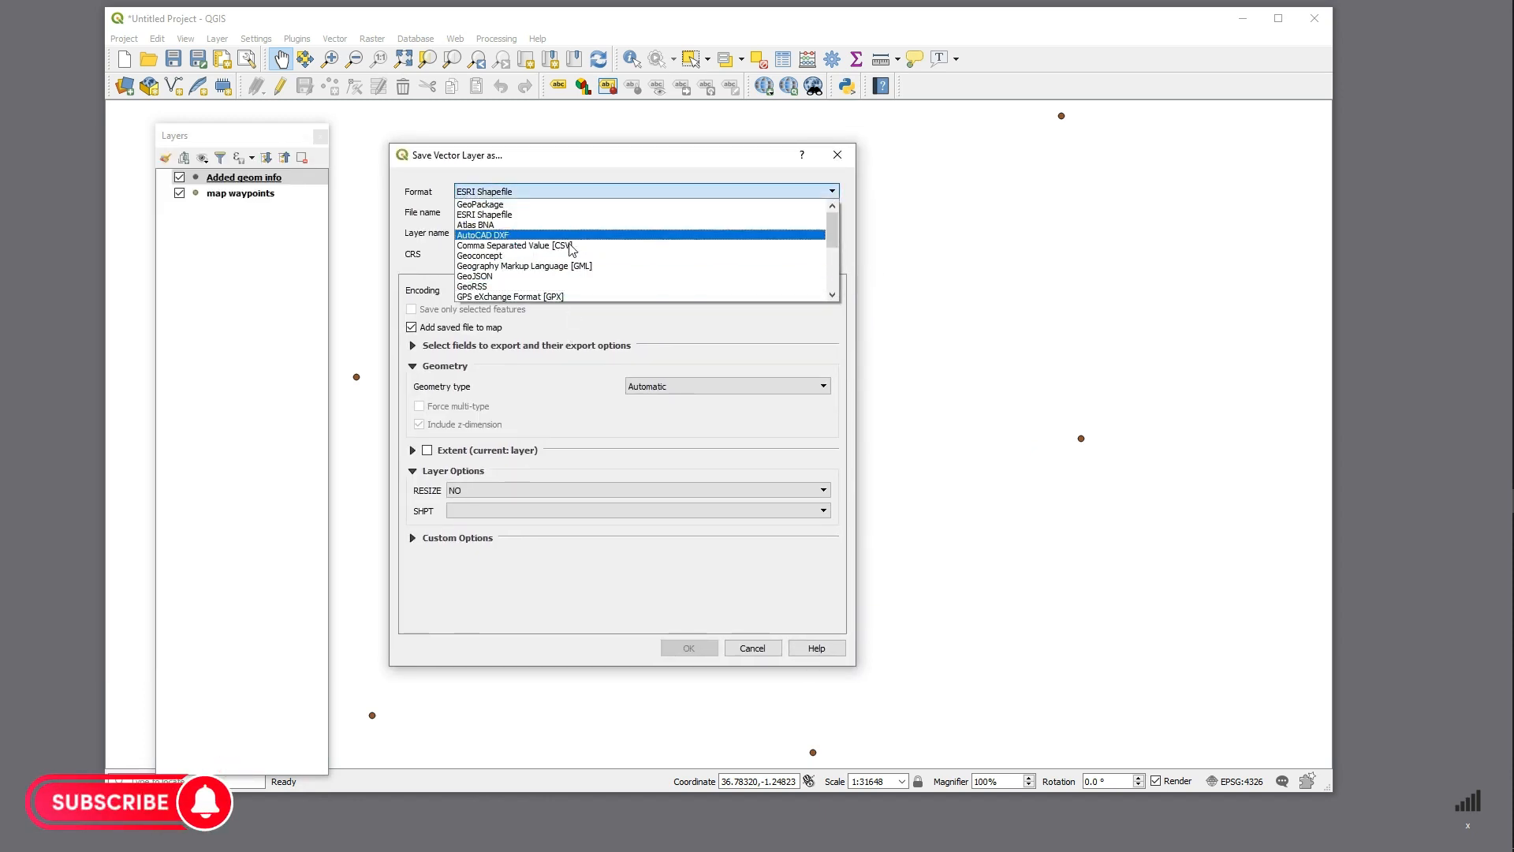
click(511, 214)
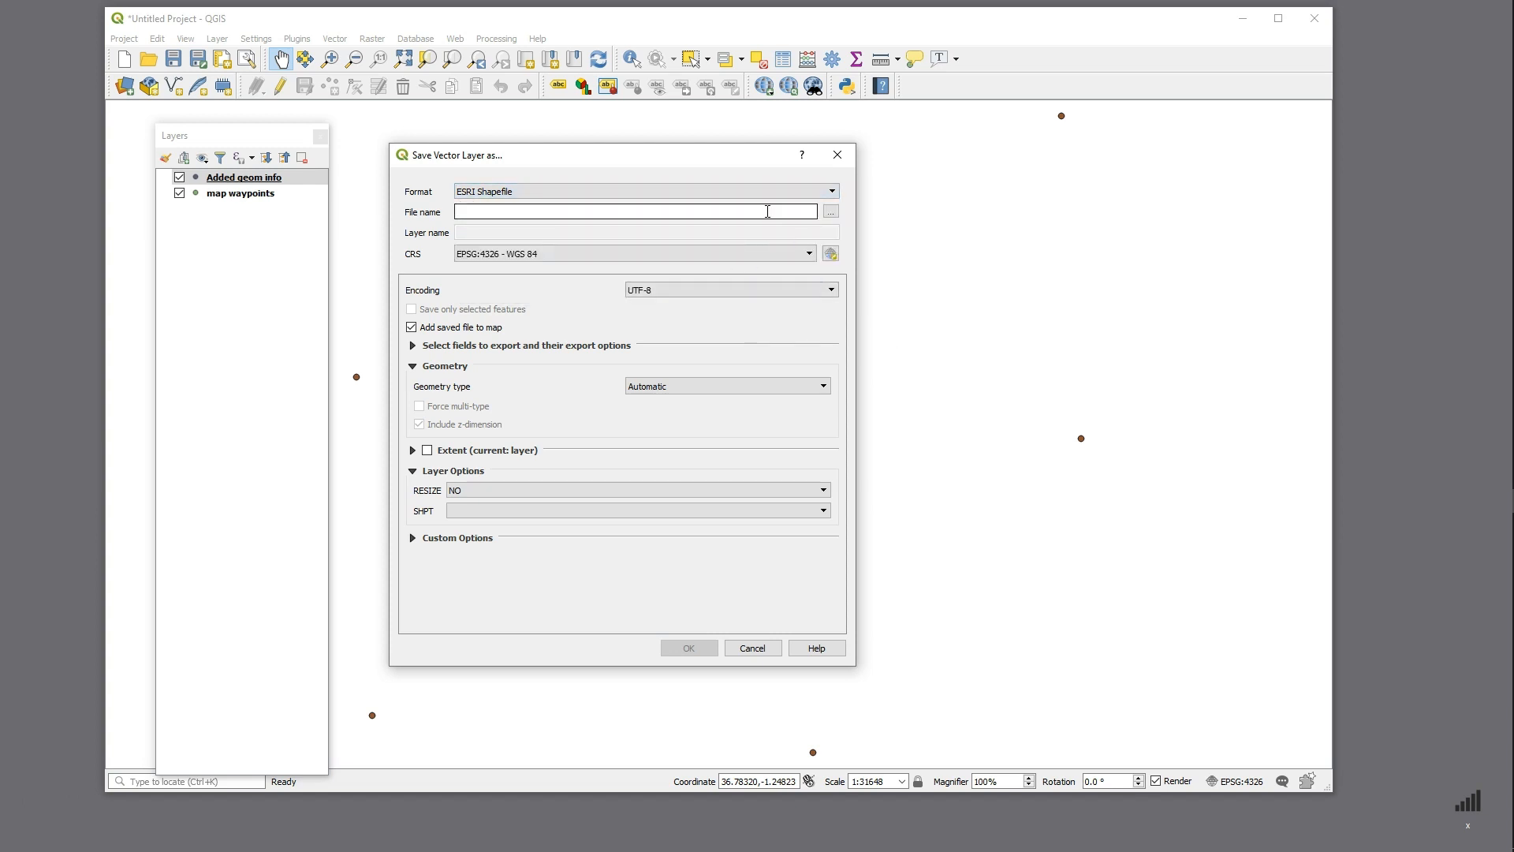
click(831, 211)
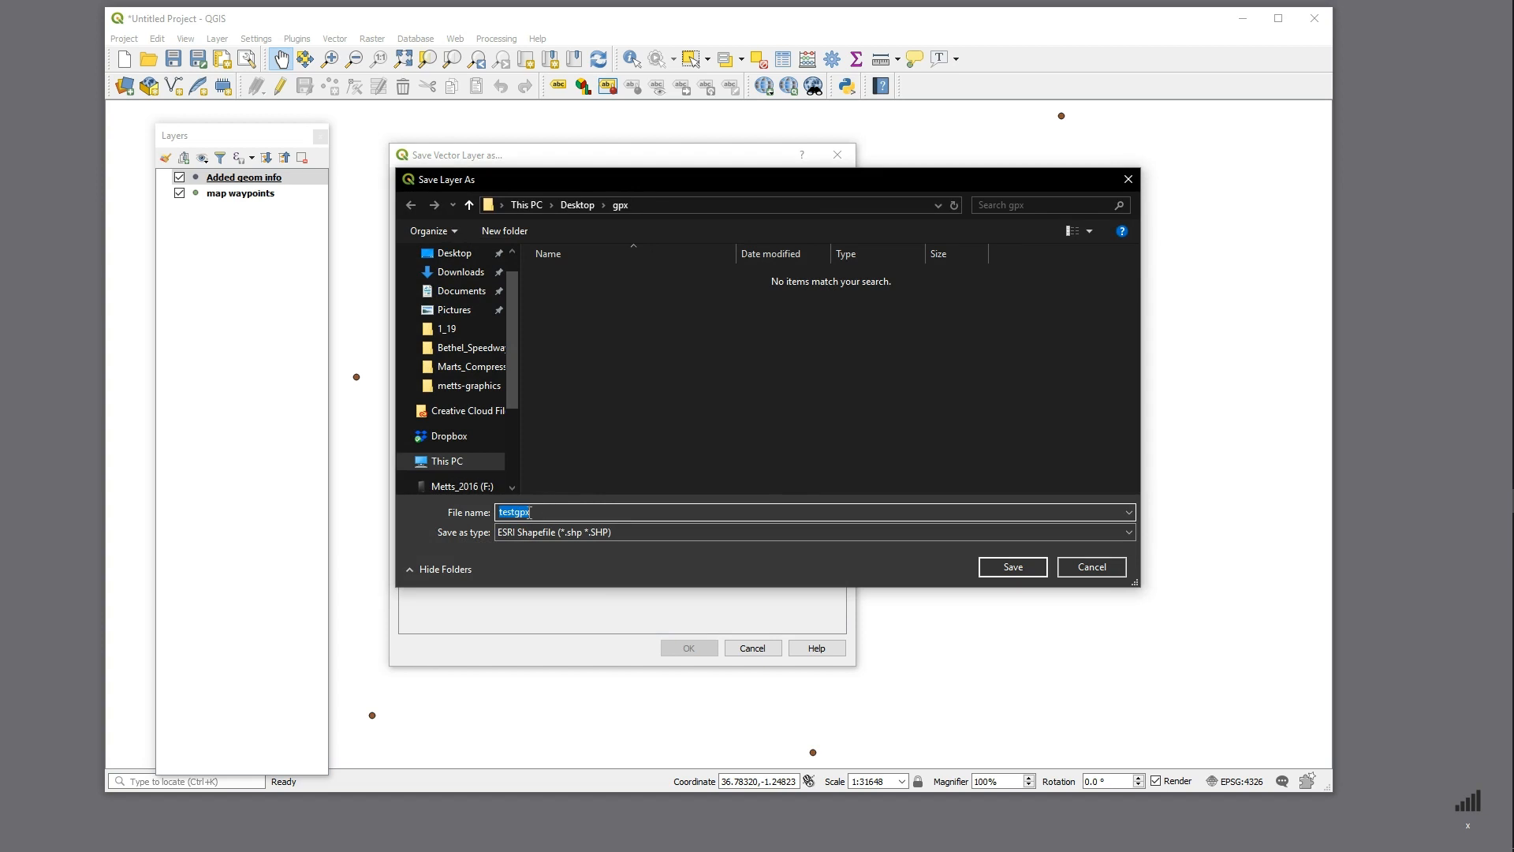
click(1004, 567)
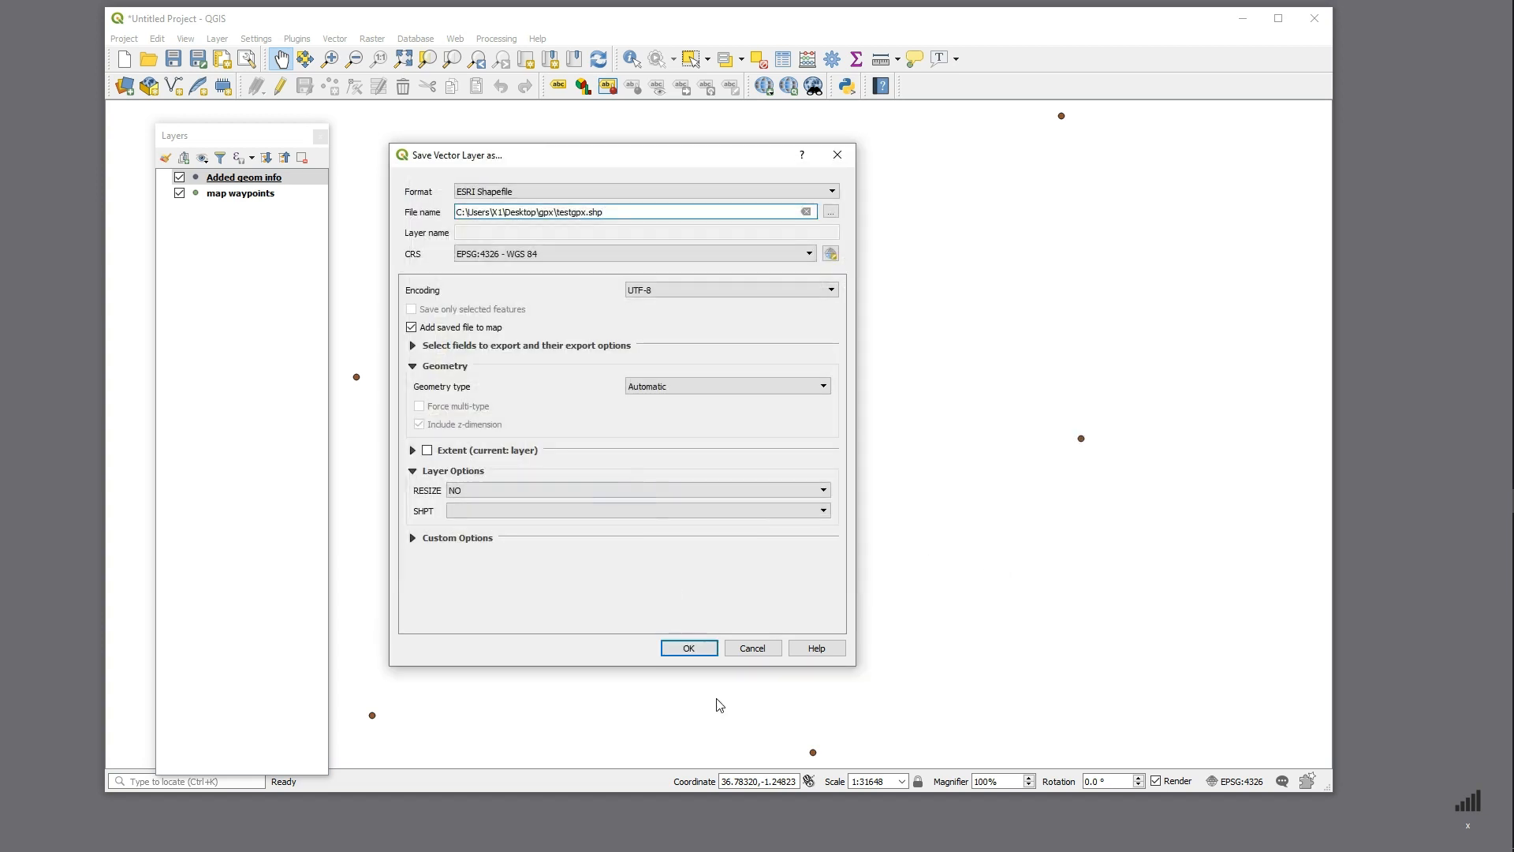
click(684, 649)
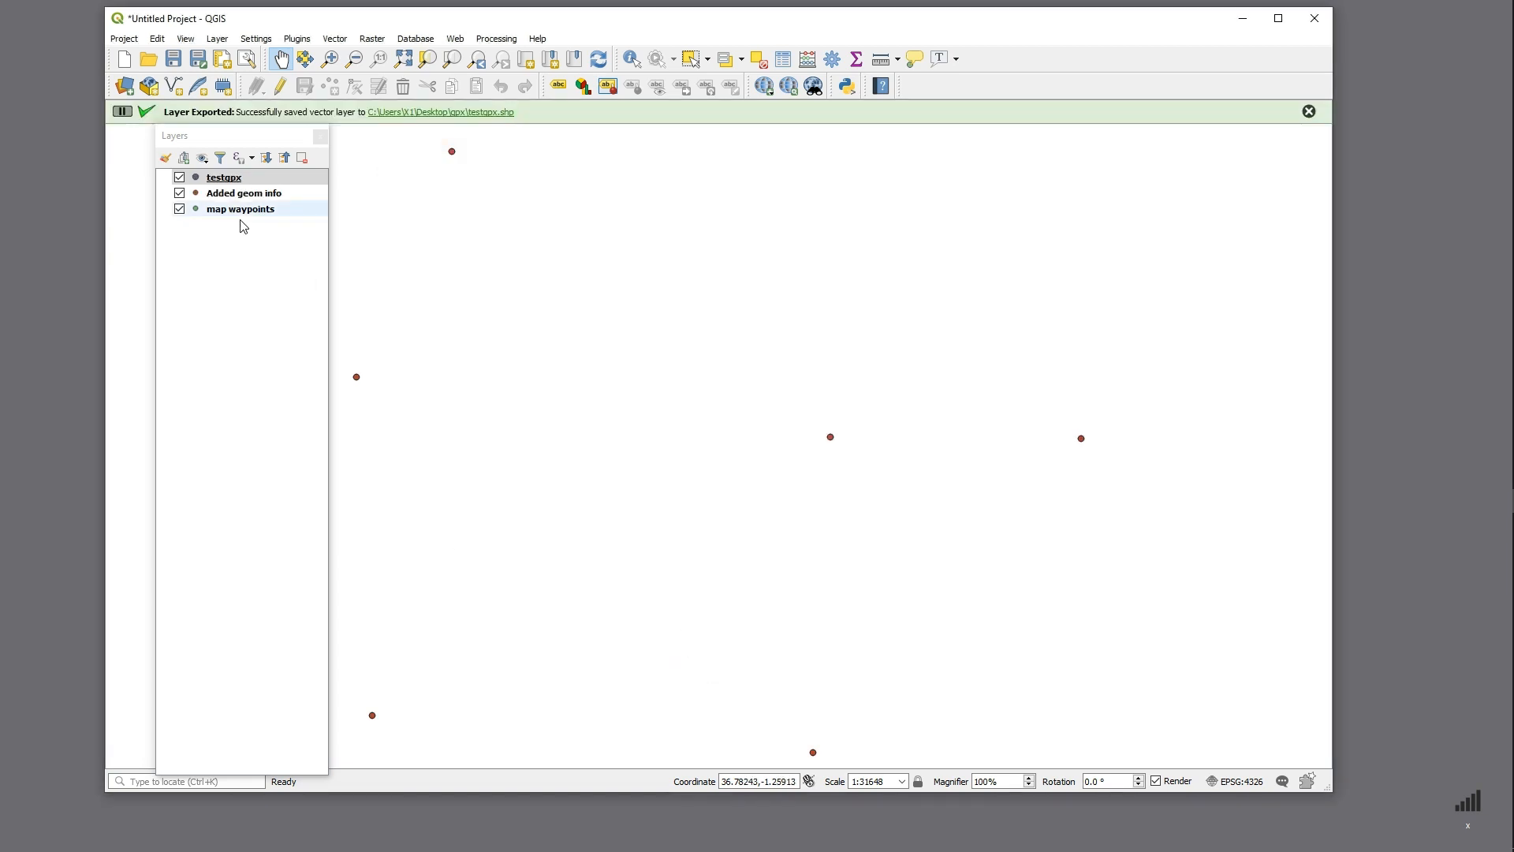
Step: Examine the xcoord and ycoord columns in the attribute table of the testgpx layer, closing it when done
right_click(219, 178)
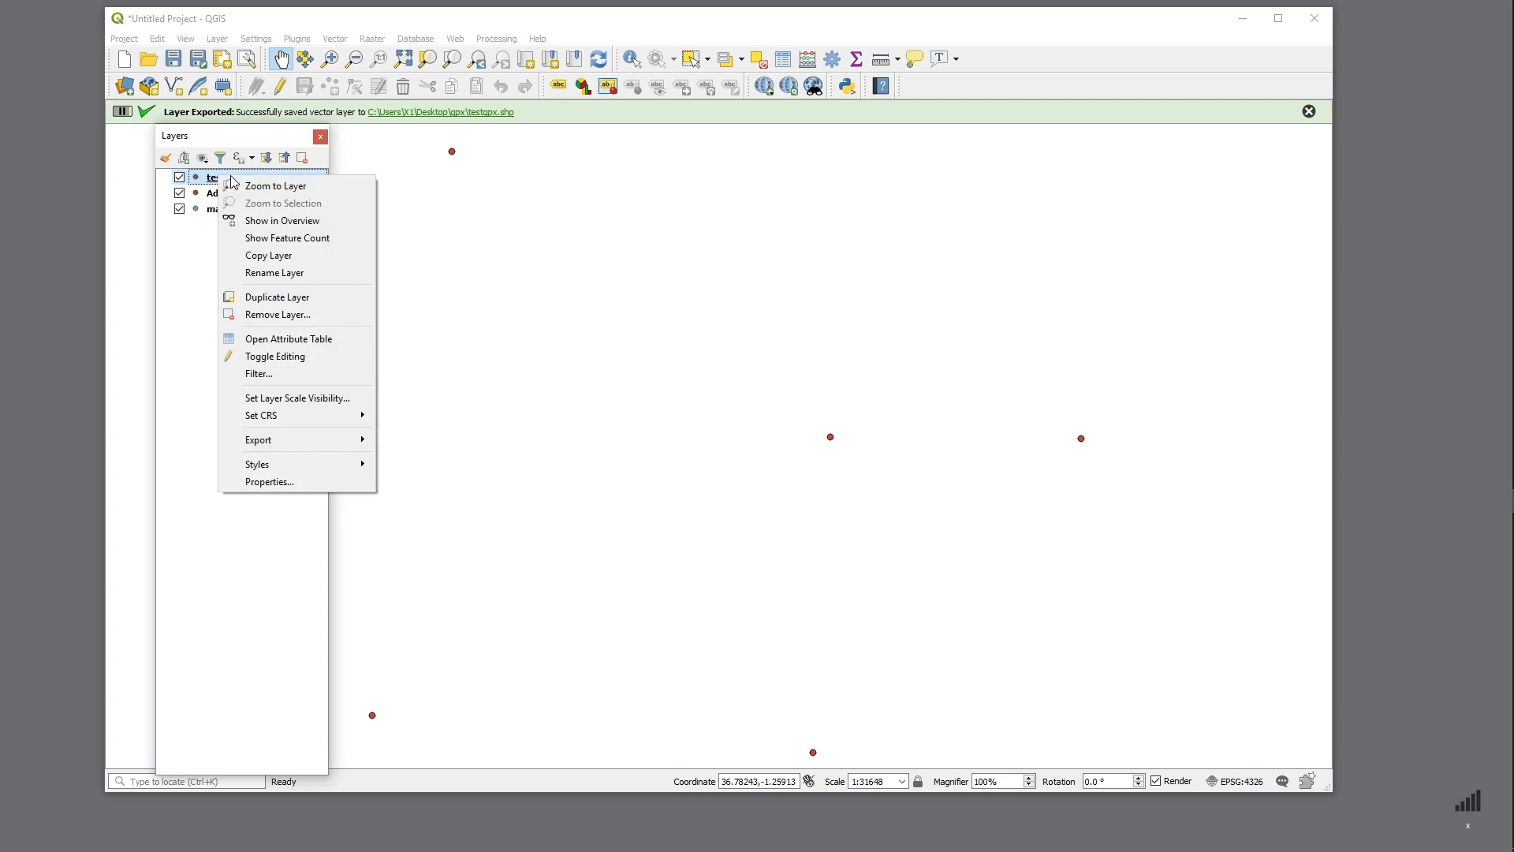
click(305, 342)
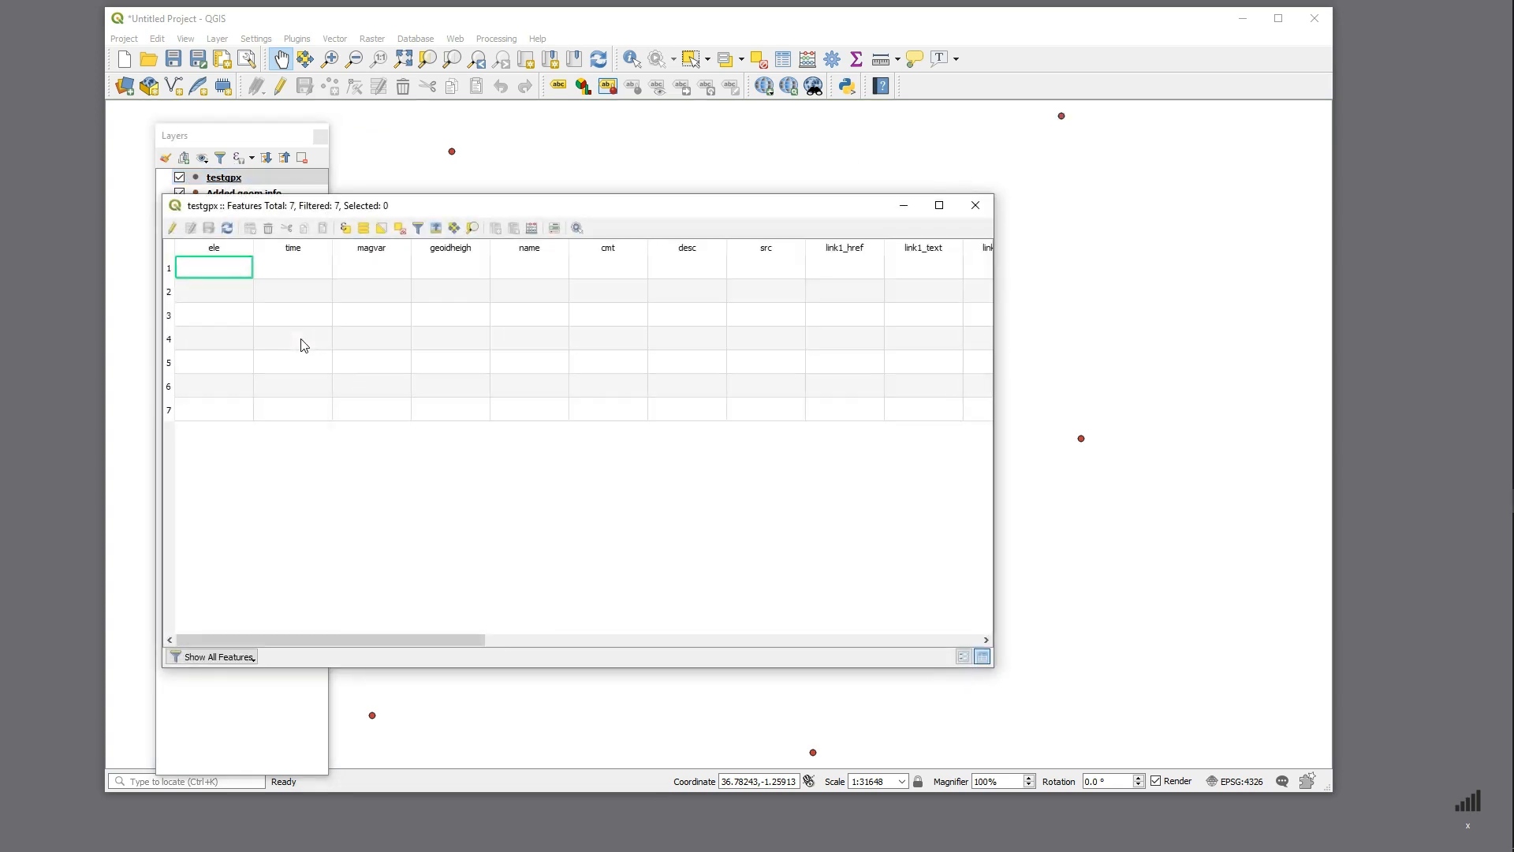
drag(334, 636, 862, 675)
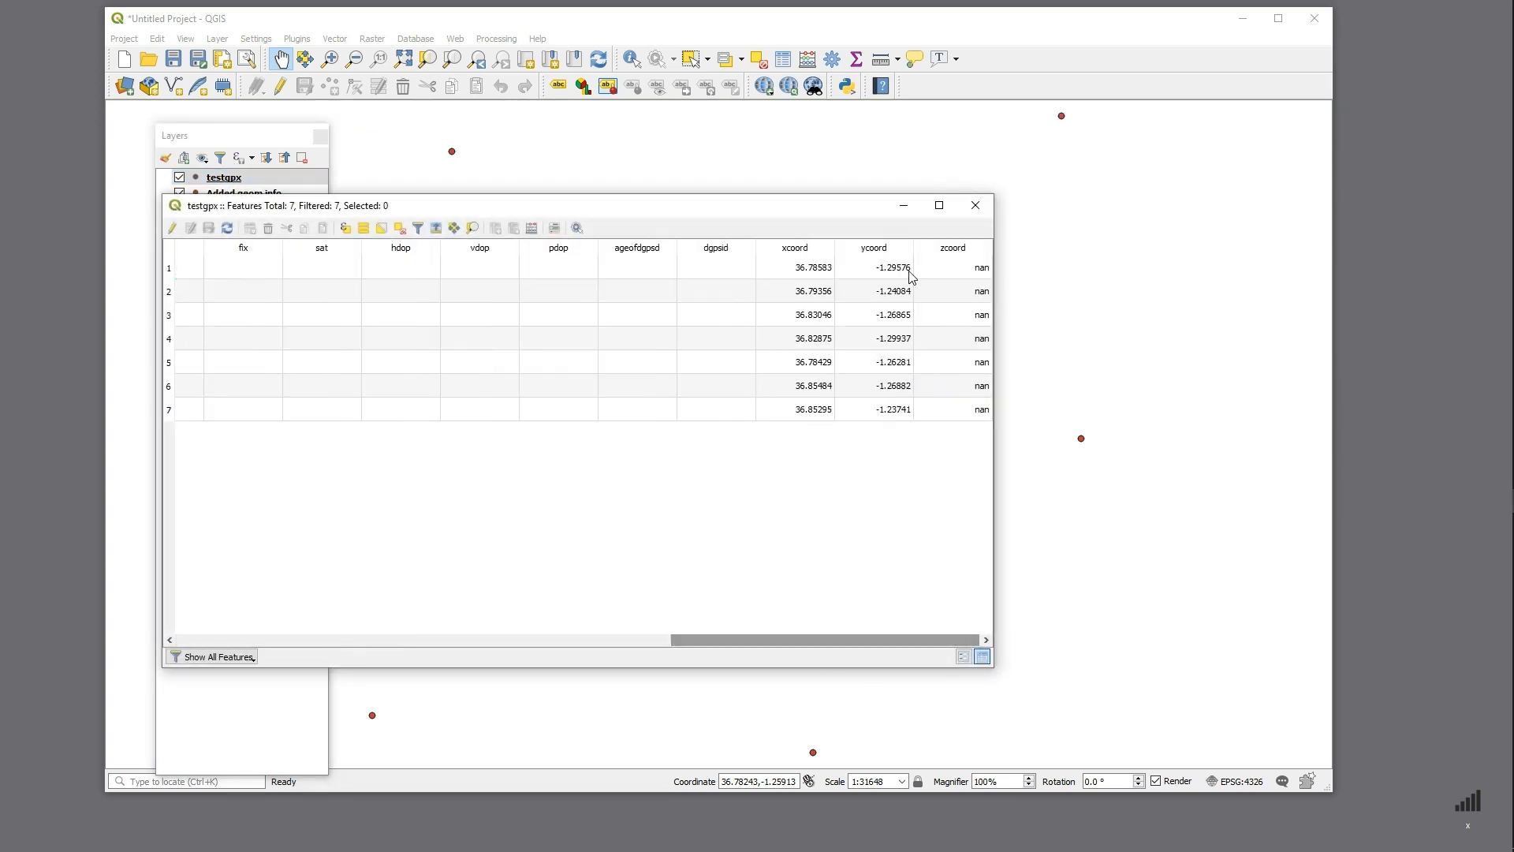
click(975, 205)
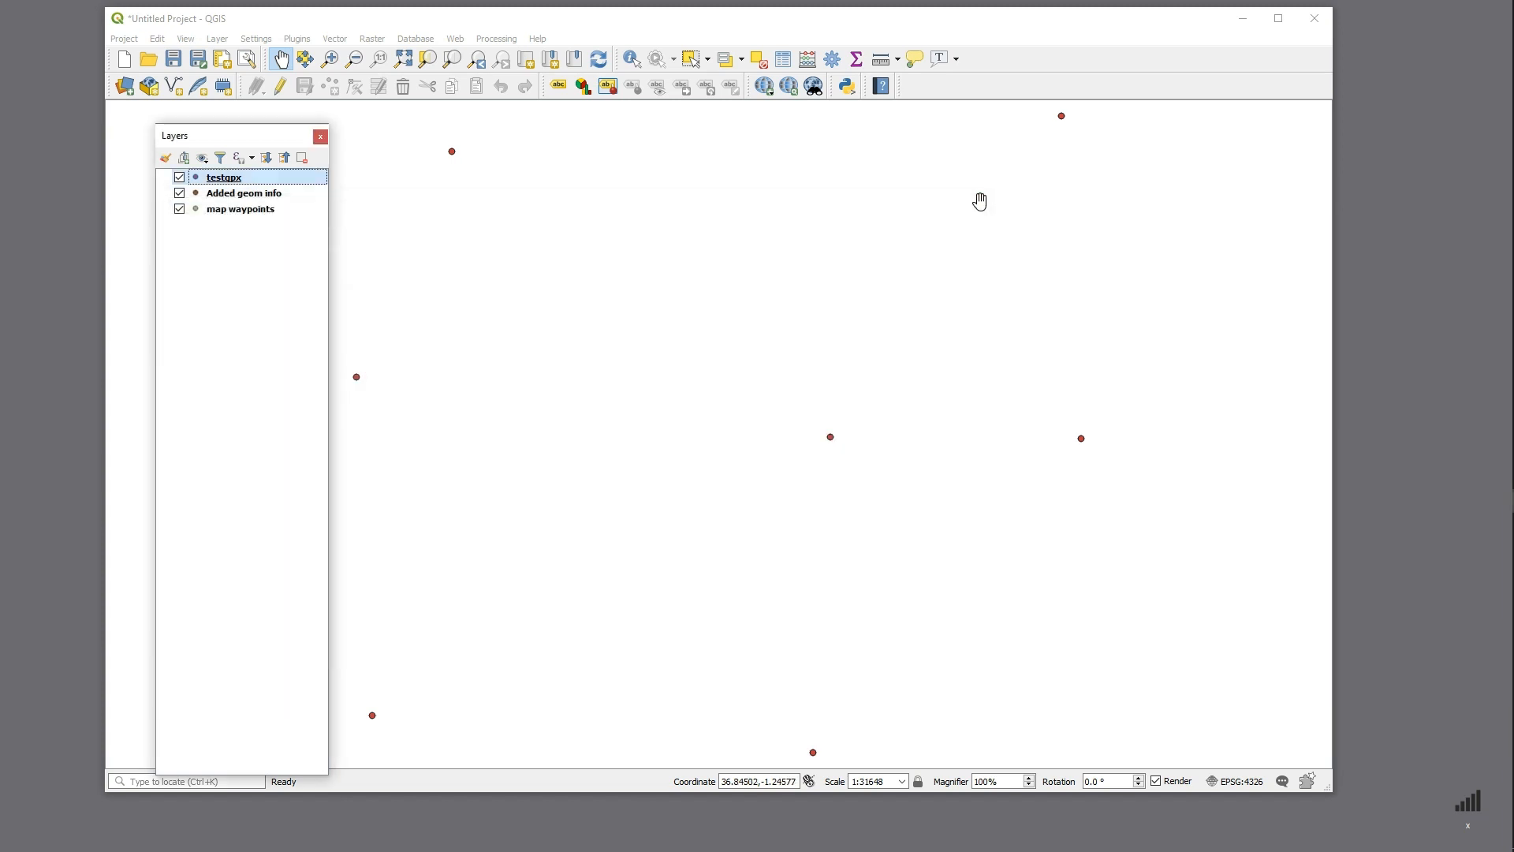